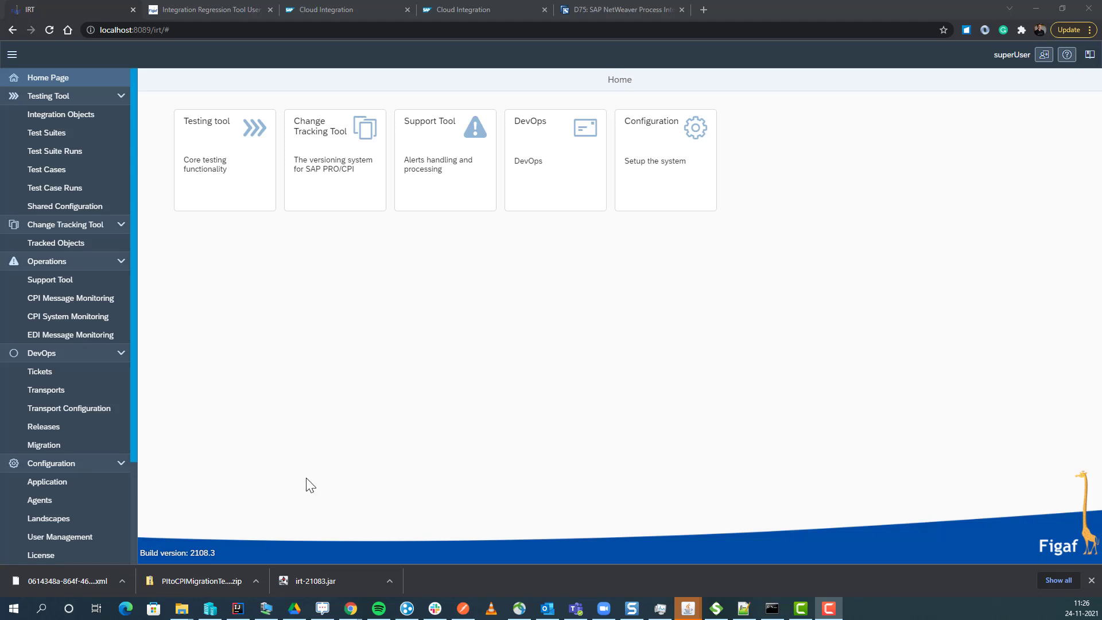
Review the CPI-DEV agent's settings, including its IFlow client ID and secret fields, and close them without saving.
left_click(49, 505)
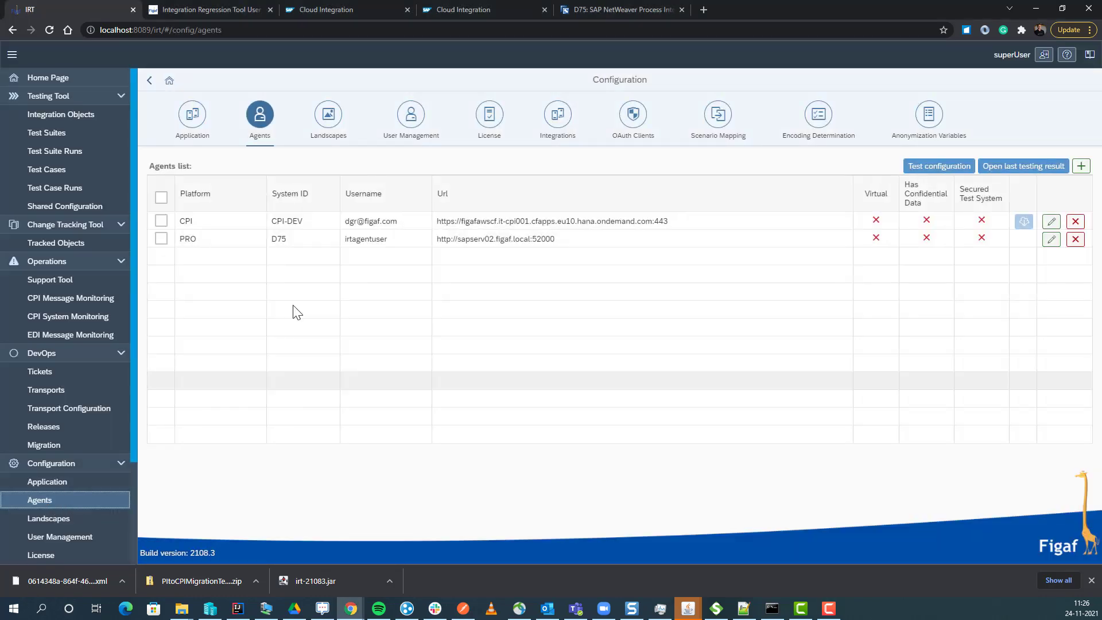
left_click(1051, 222)
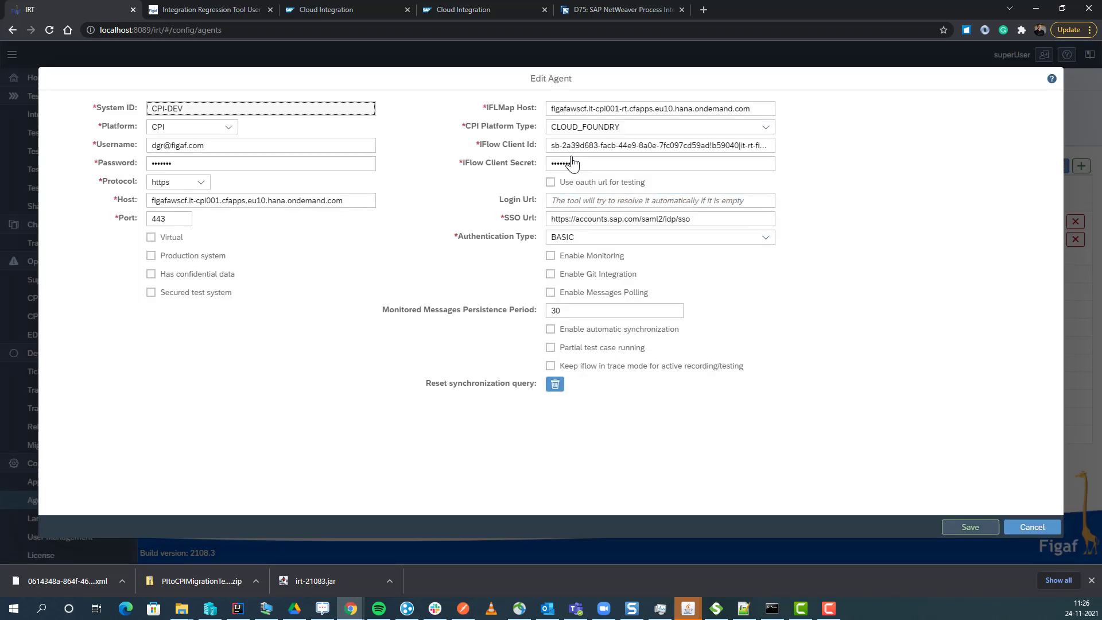
left_click_drag(551, 145, 510, 164)
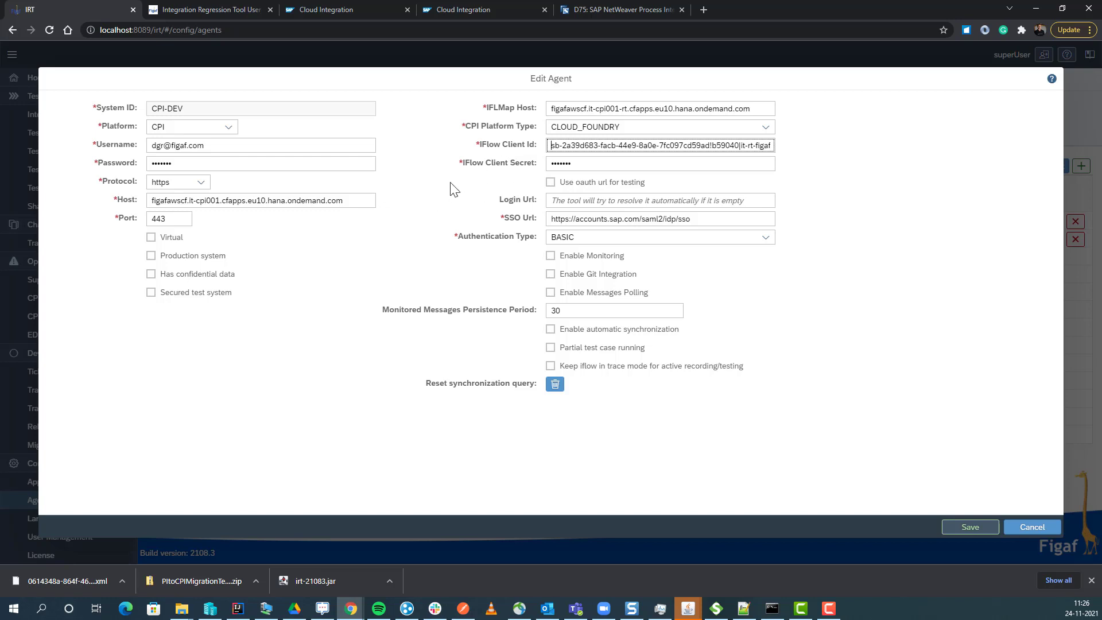
left_click(590, 165)
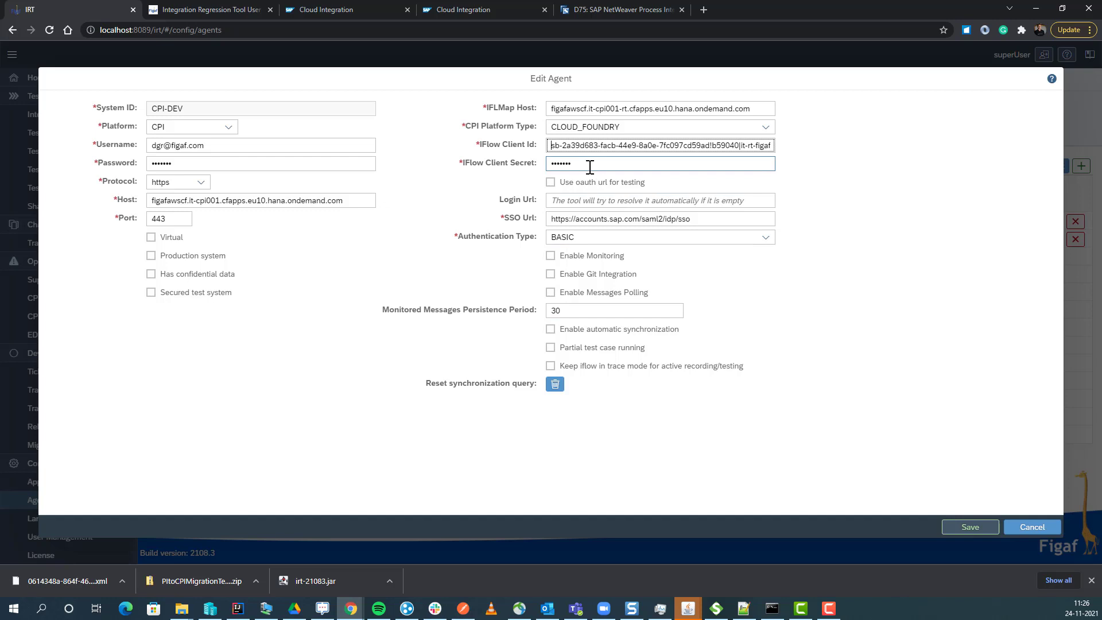
left_click(1030, 526)
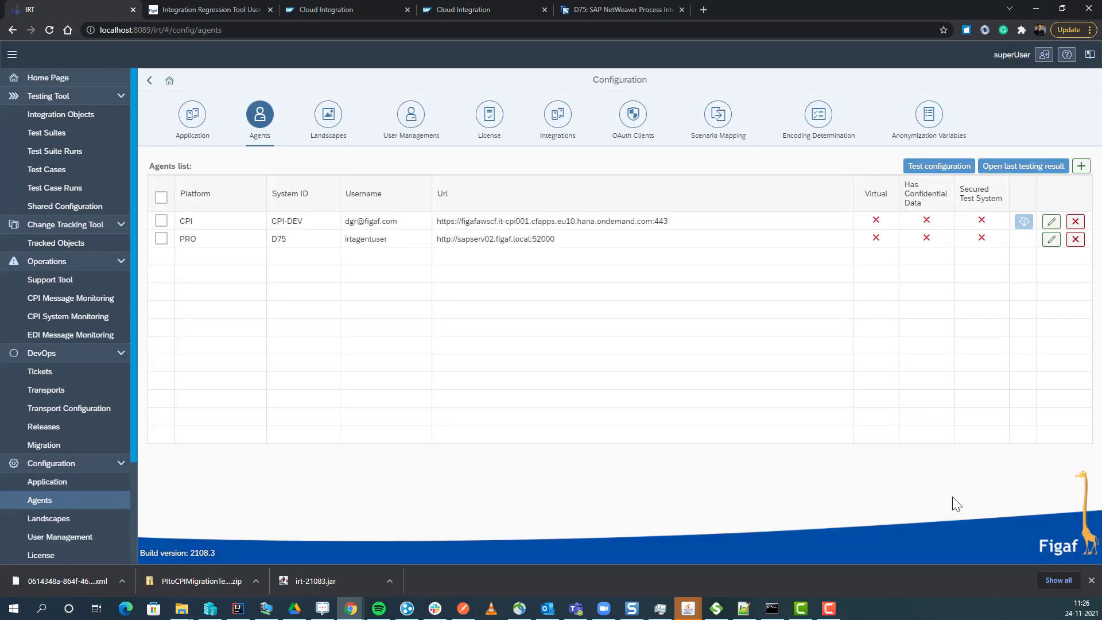
Create a new test suite titled Migration with a recording request for agent D75's Invoice3_In object that has no receiver service.
left_click(81, 117)
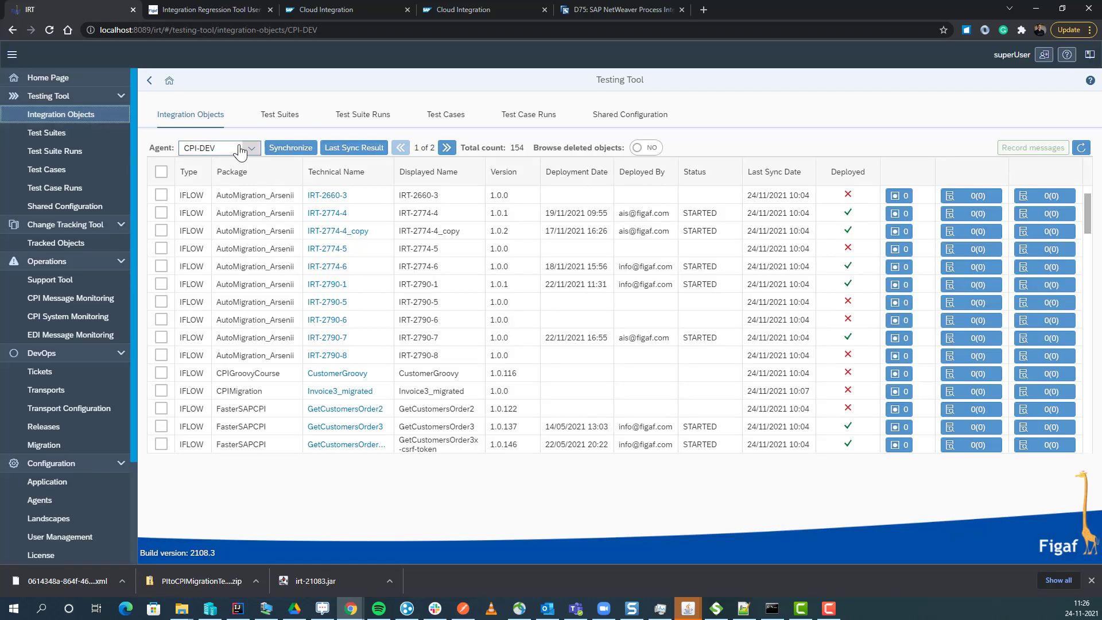
left_click(241, 150)
left_click(238, 223)
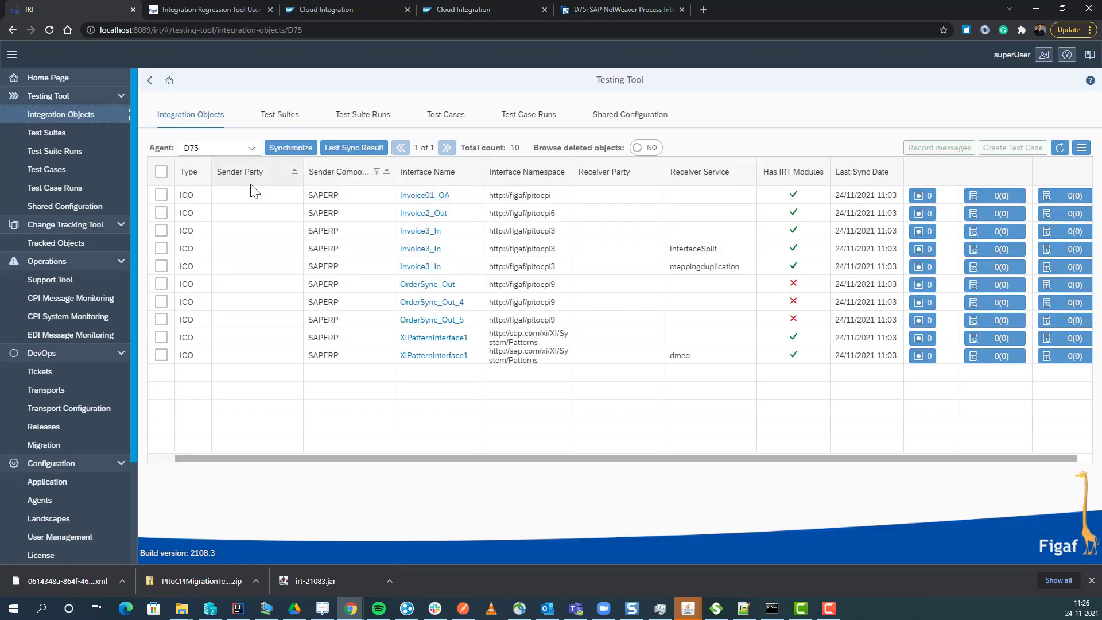
left_click(162, 231)
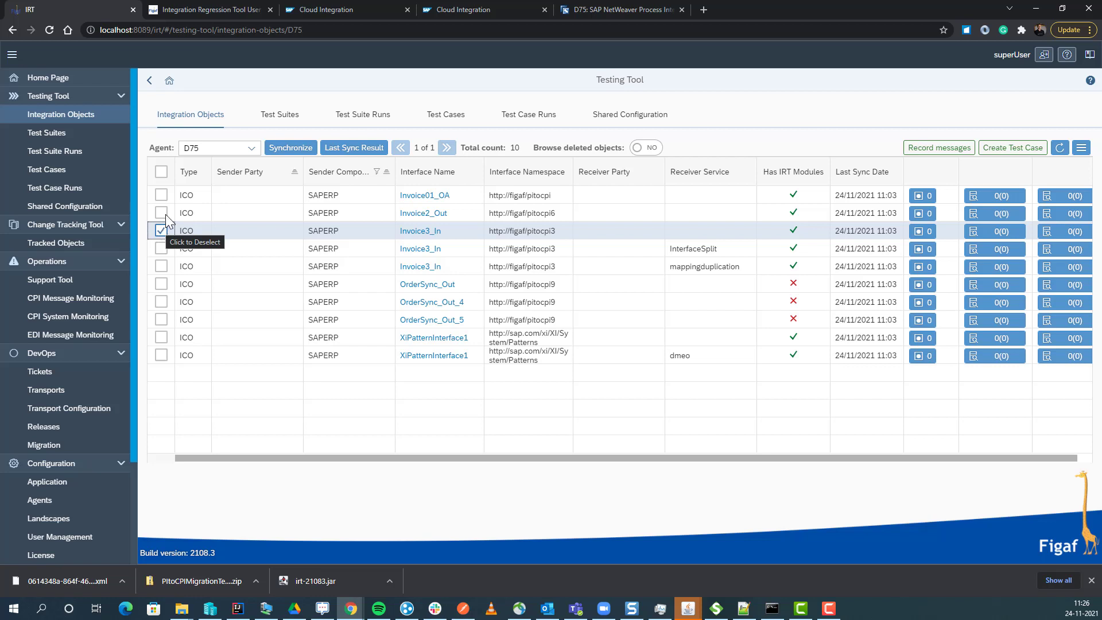
left_click(929, 156)
left_click(106, 168)
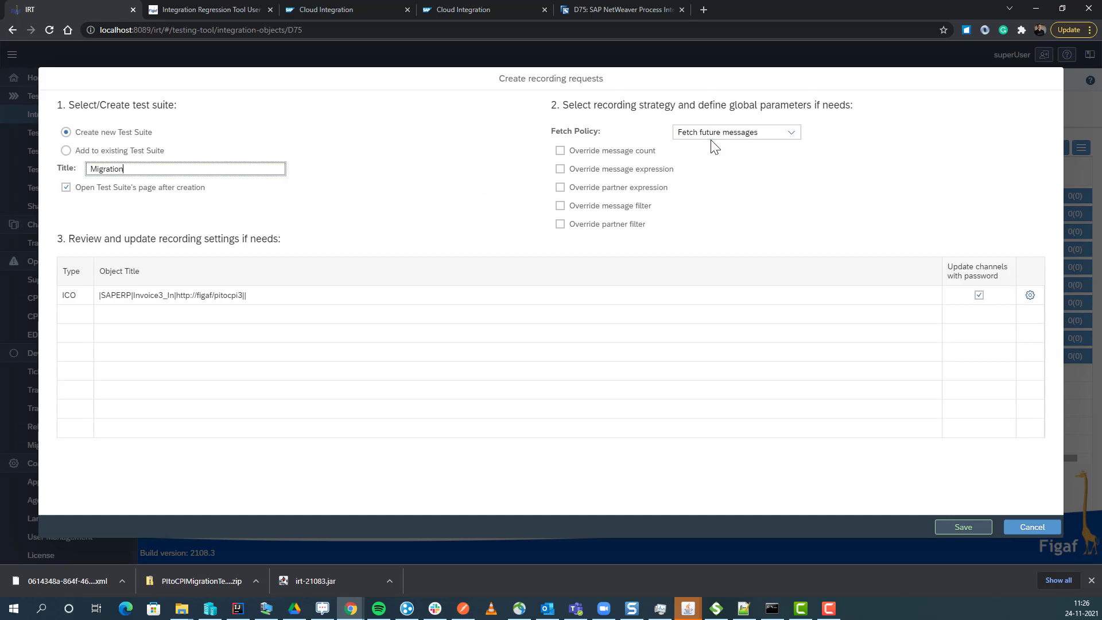
left_click(955, 527)
left_click(624, 336)
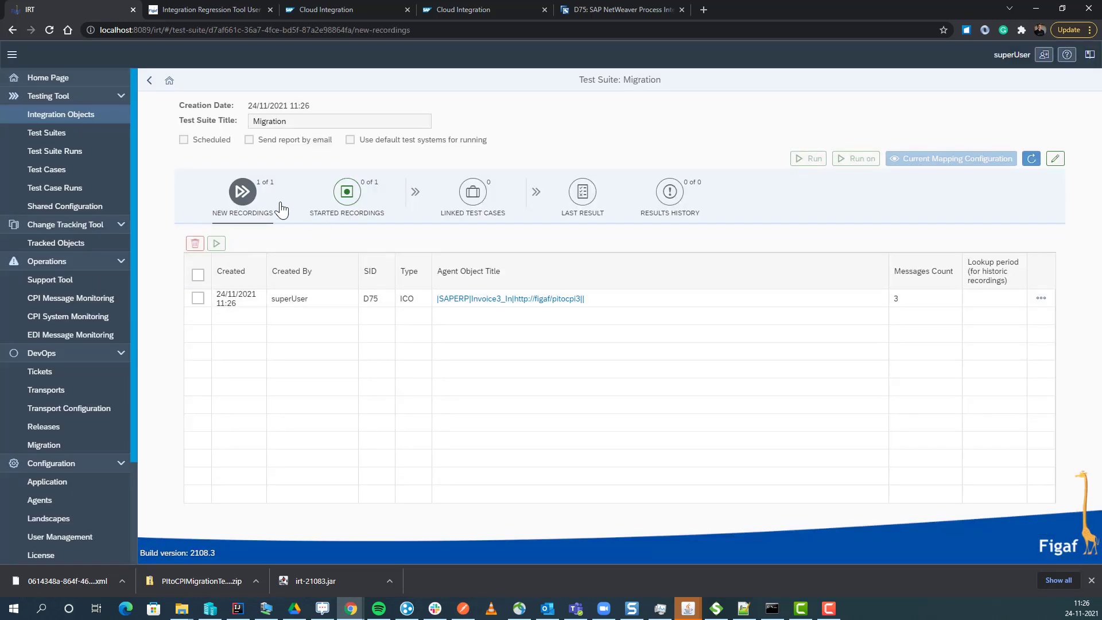
Check the Invoice3_In object's details from the Migration test suite and start its new recording.
left_click(524, 300)
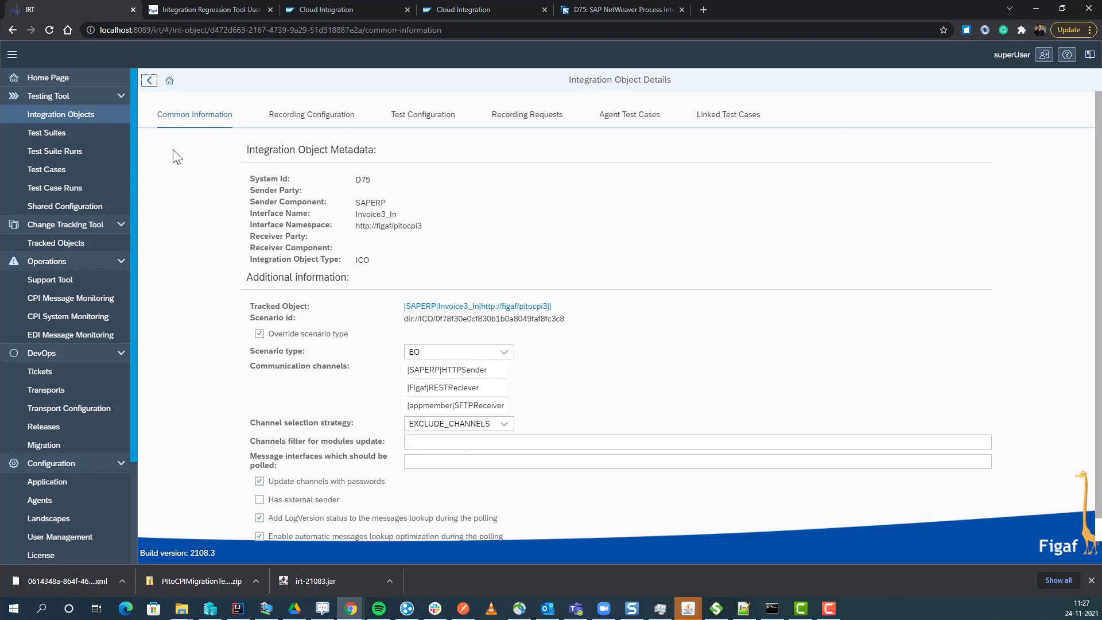
left_click(150, 81)
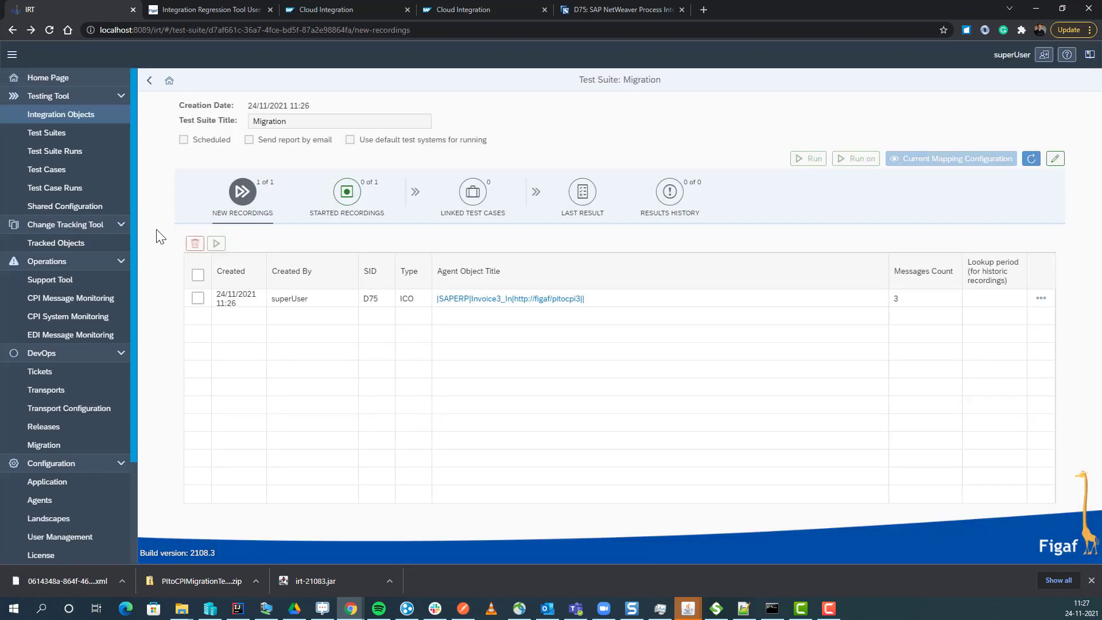
left_click(198, 298)
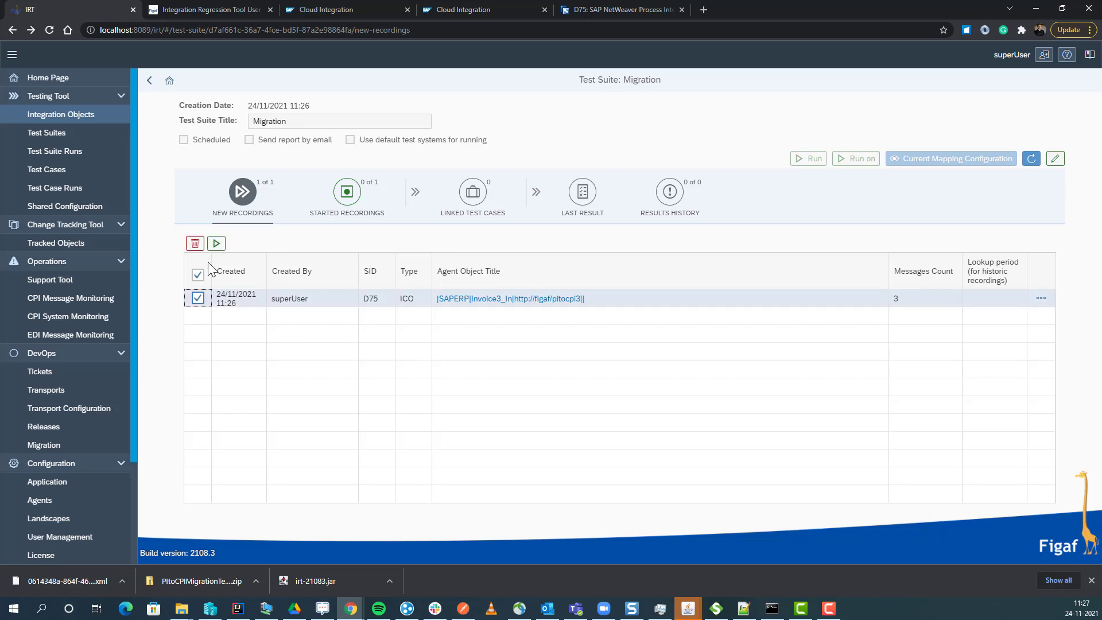
left_click(217, 244)
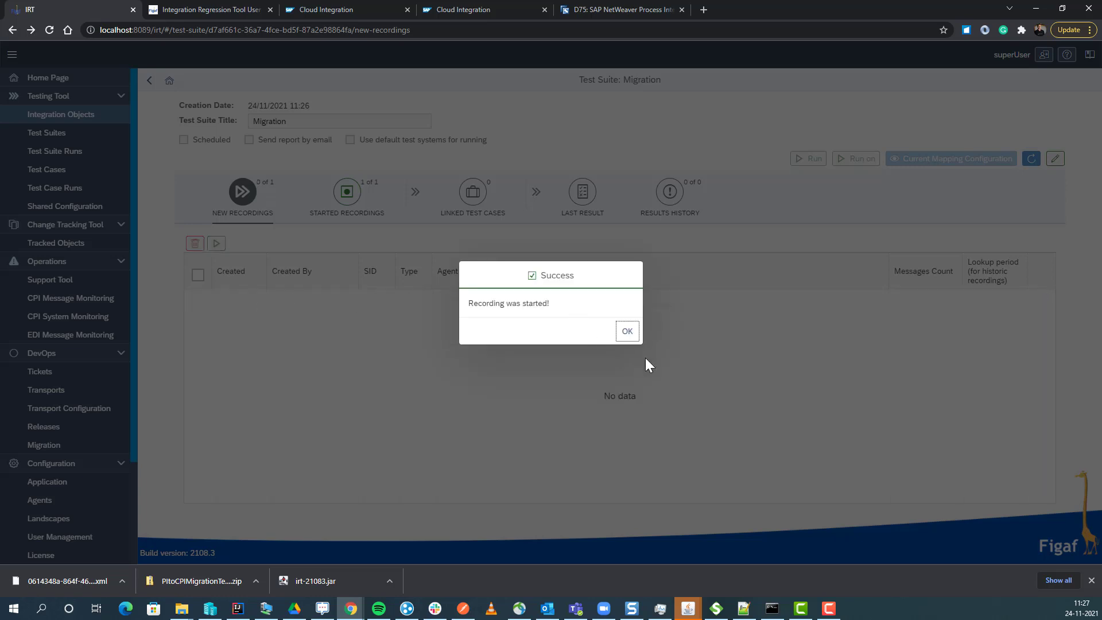
left_click(628, 331)
Poll remote messages for the started Invoice3_In recording and review the polling results with their message data details.
left_click(350, 191)
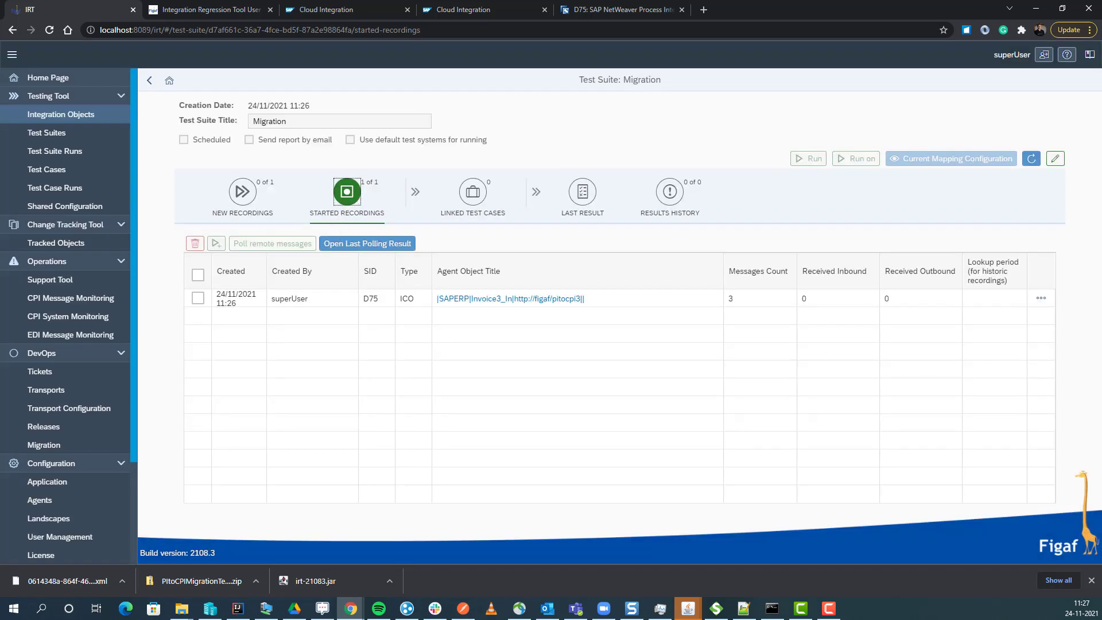
key("alt+Tab")
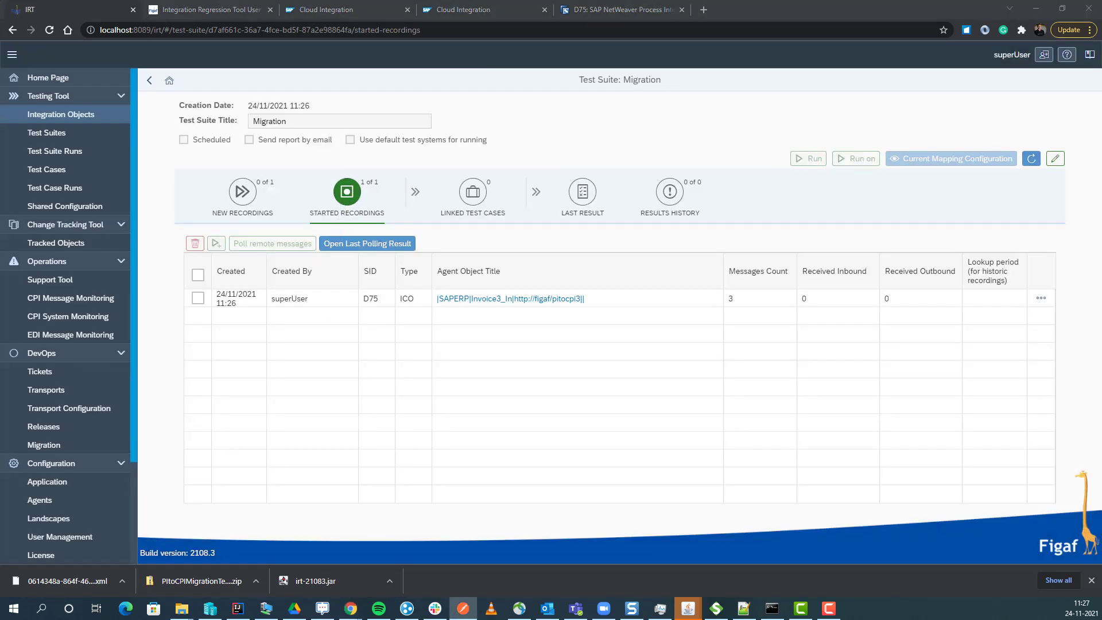
left_click(197, 298)
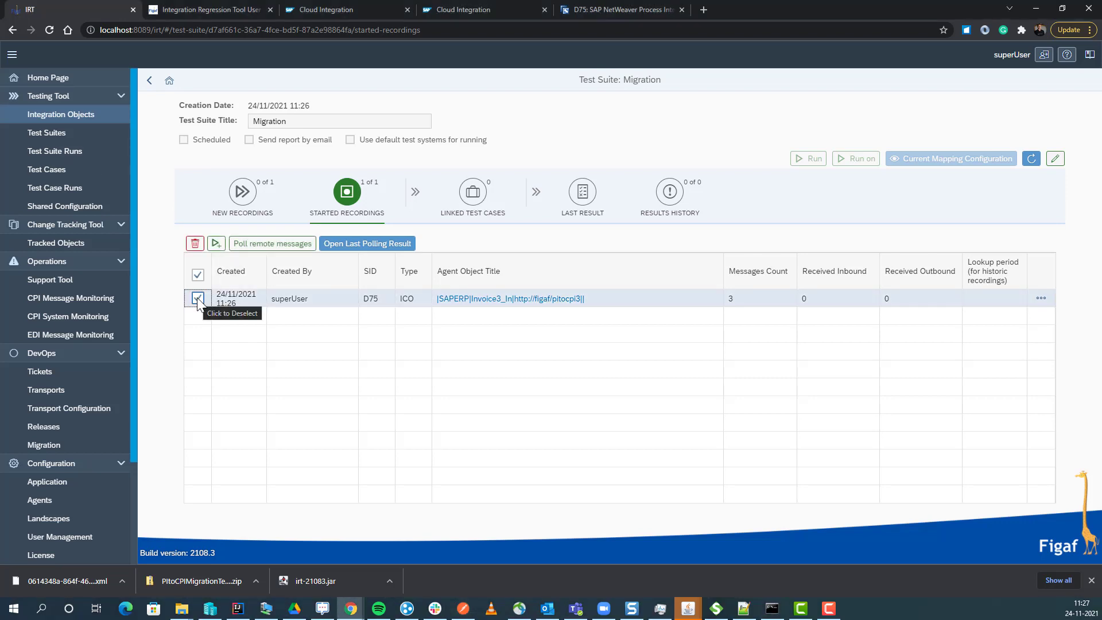
left_click(278, 247)
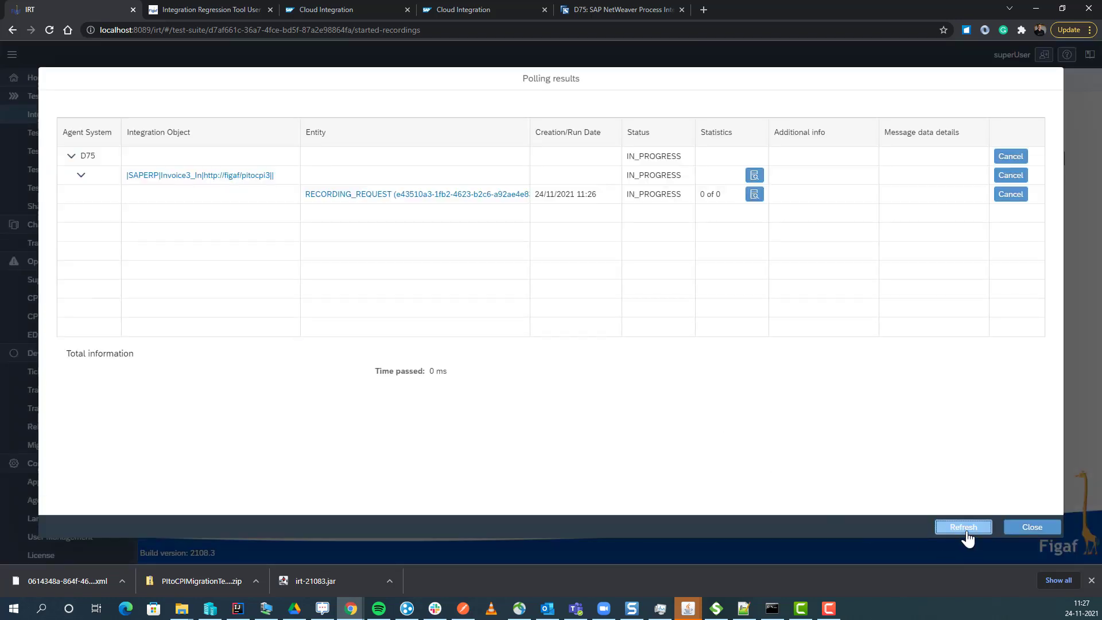
left_click(968, 539)
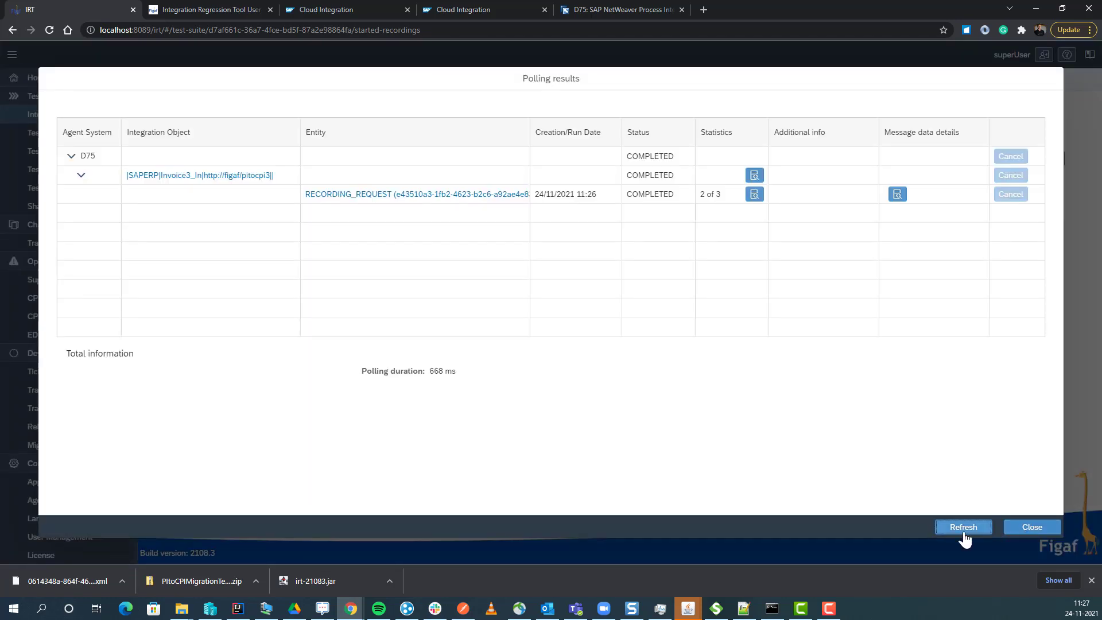
left_click(896, 194)
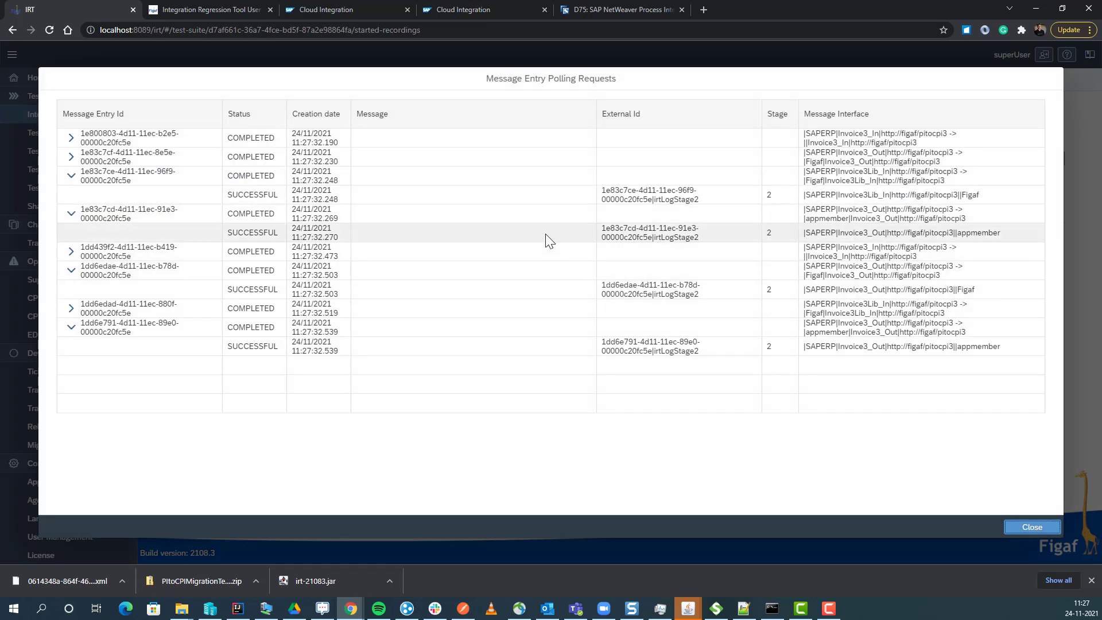
left_click(1040, 529)
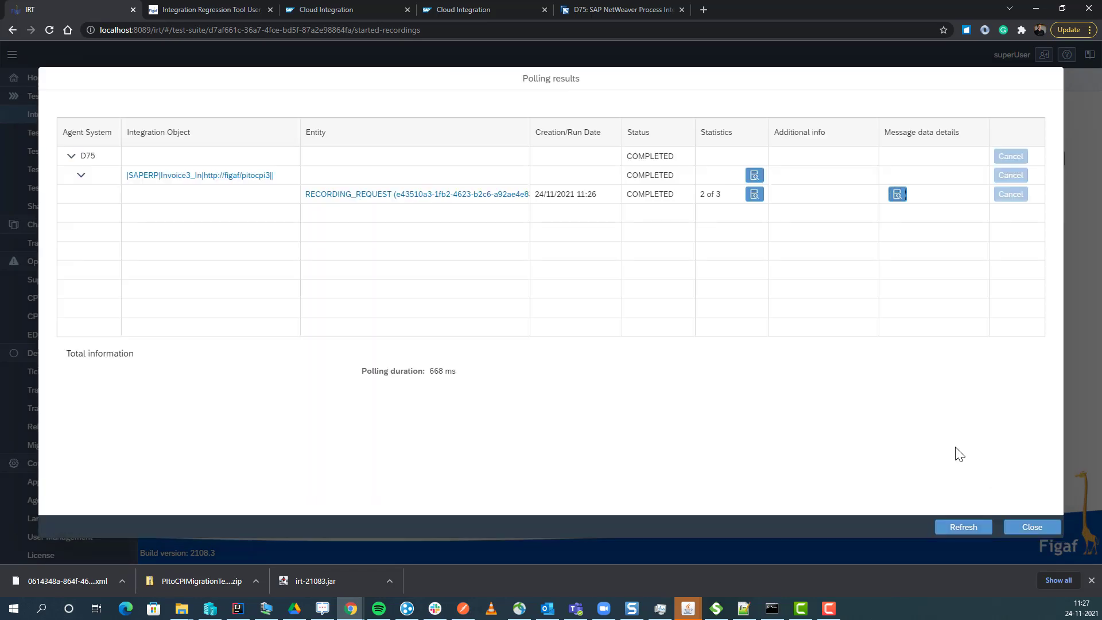
left_click(1033, 525)
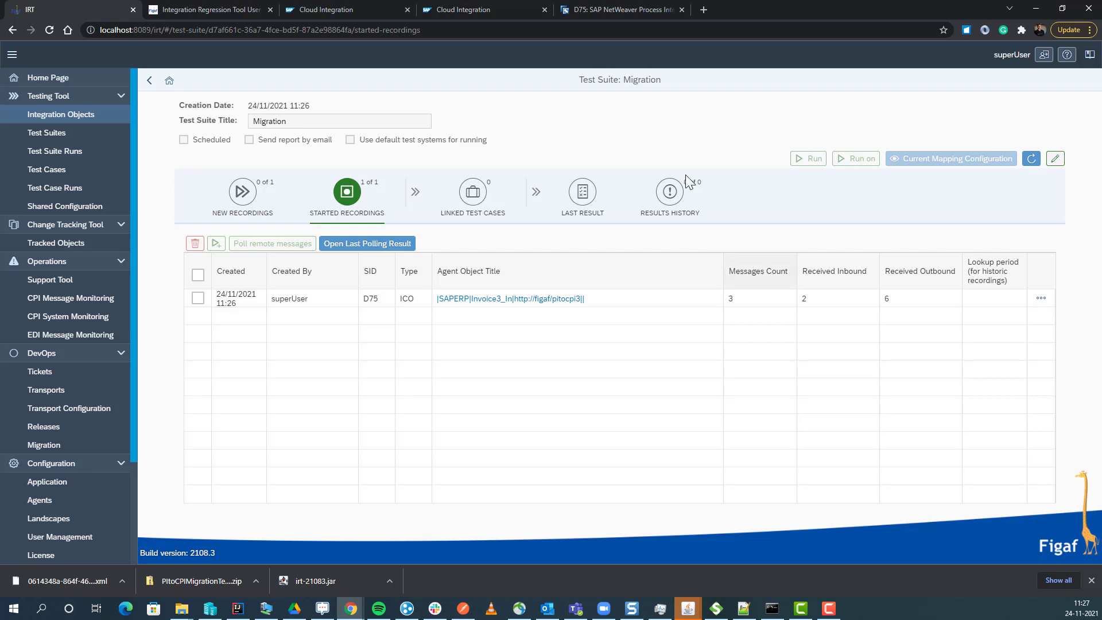
Look at the Invoice3_migrated flow in SAP Cloud Integration and return to the Migration test suite in IRT.
left_click(326, 9)
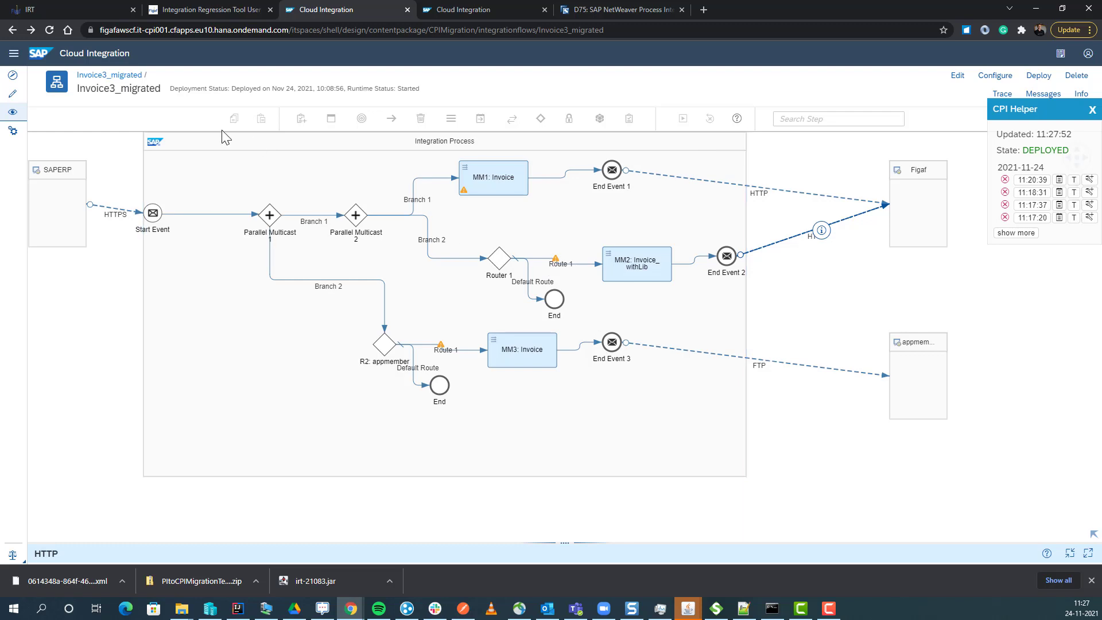
left_click(63, 8)
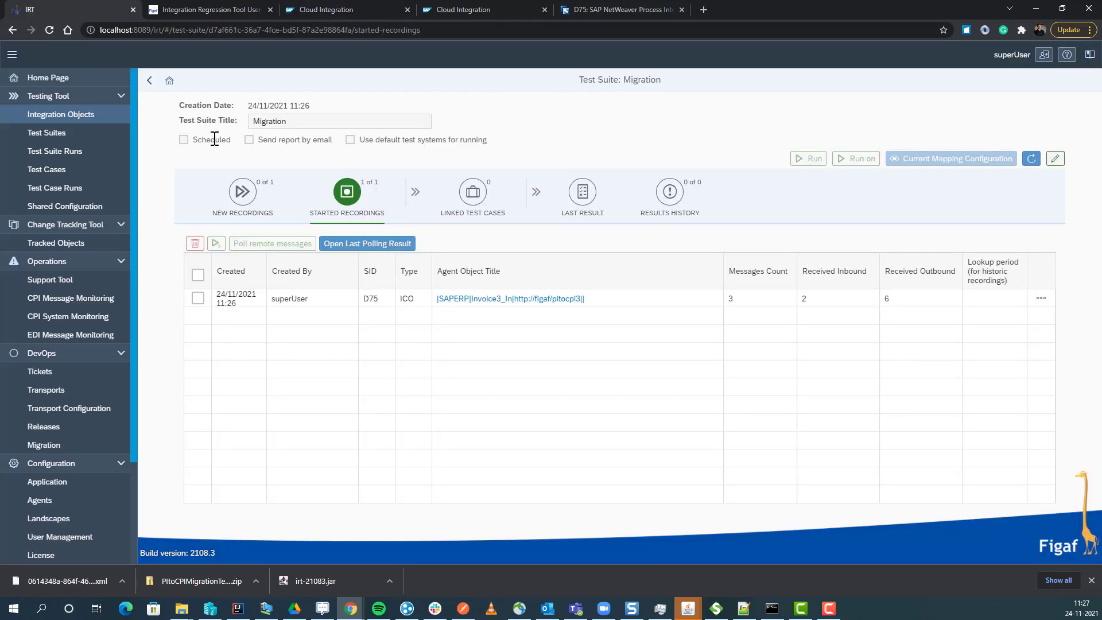
Create a regression test case with 2 messages from the started recording and delete the remaining recording request.
left_click(197, 298)
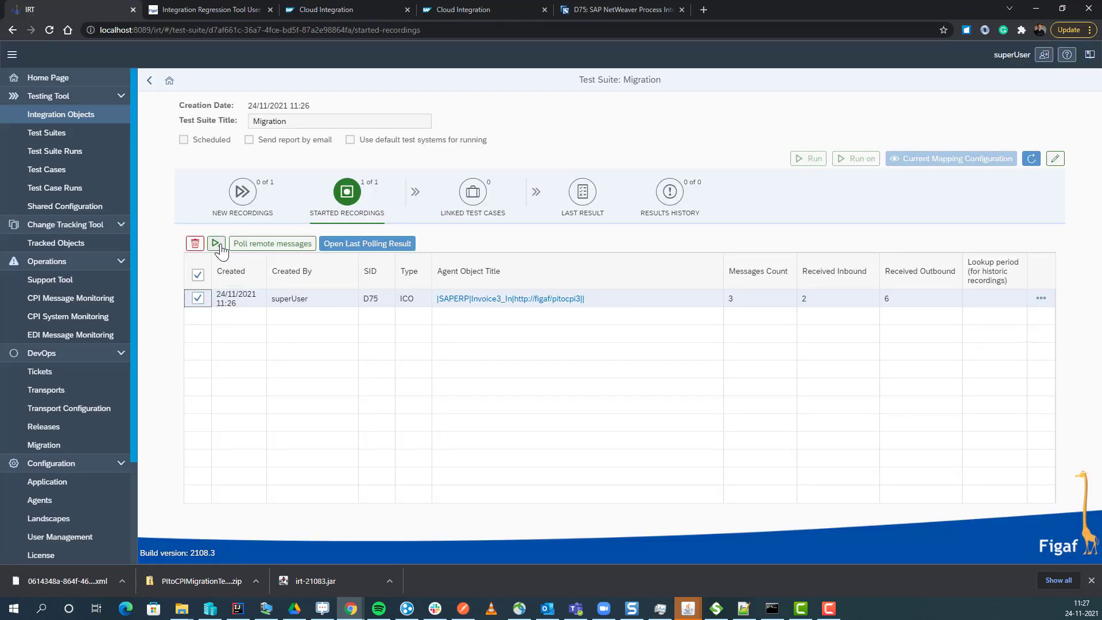
left_click(217, 243)
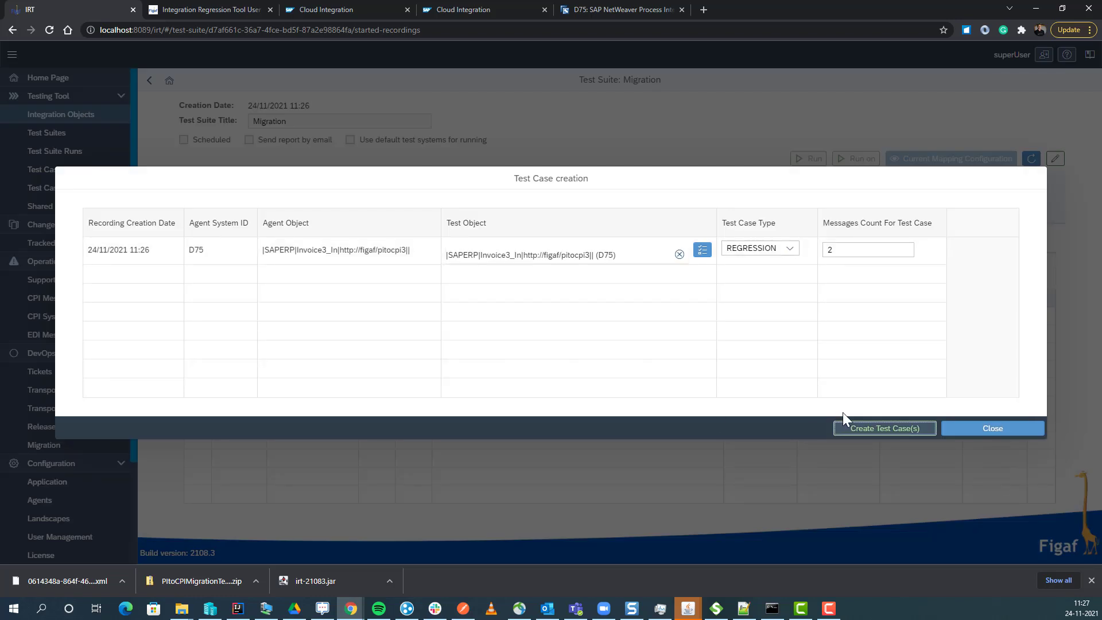
left_click(859, 432)
left_click(623, 340)
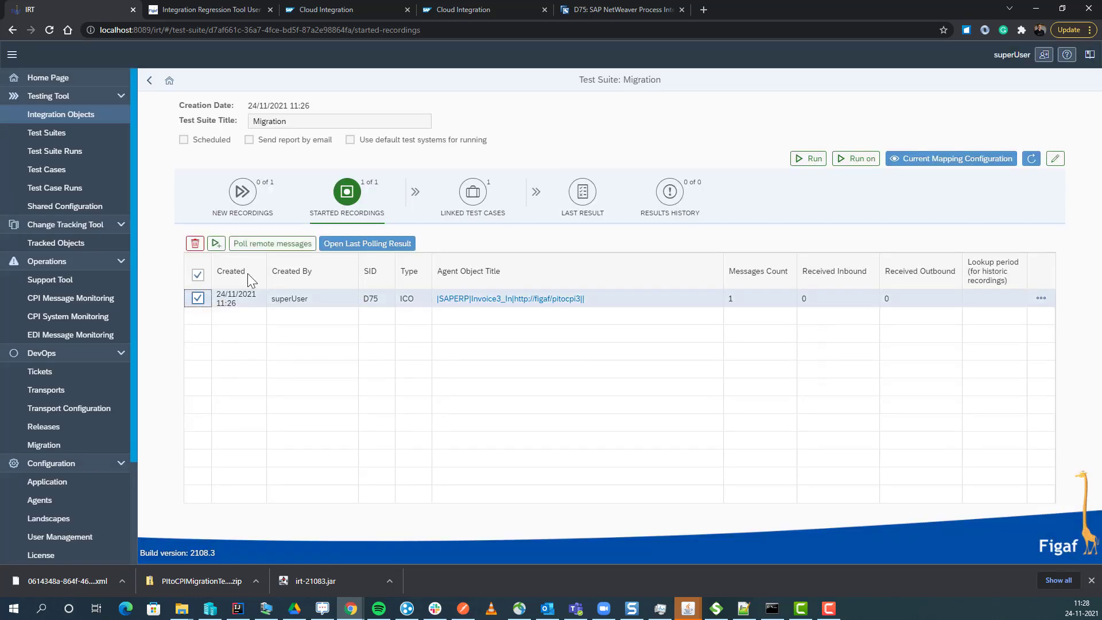
left_click(195, 245)
left_click(628, 331)
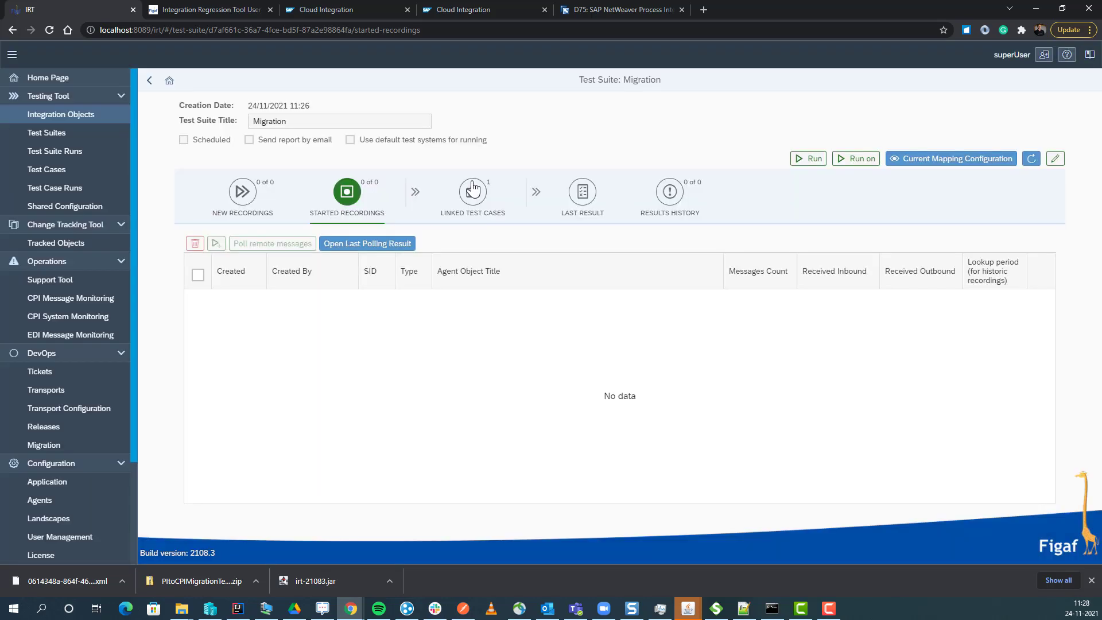
Open the Invoice3_In object from the suite's linked test cases and start migrating its default agent test case to a CPI IFlow.
left_click(472, 190)
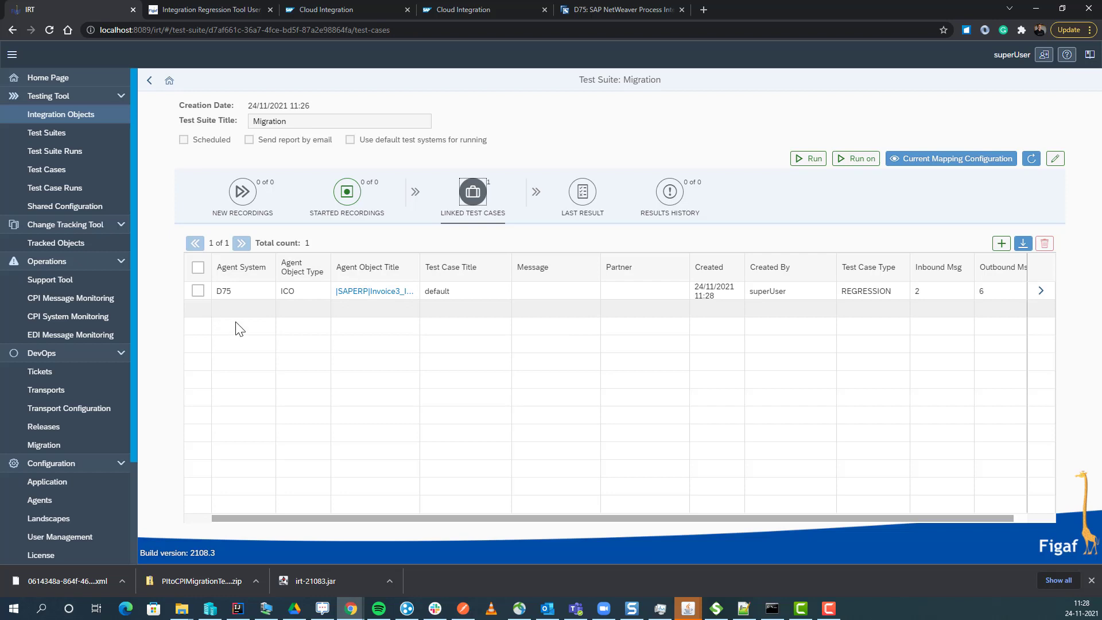
left_click(357, 291)
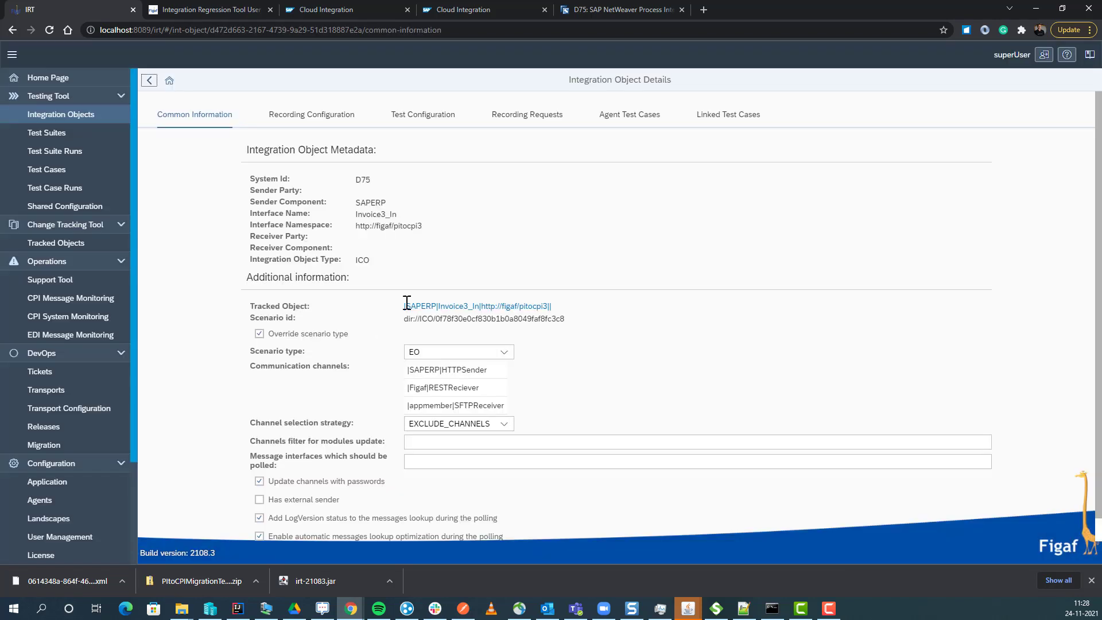
left_click(616, 120)
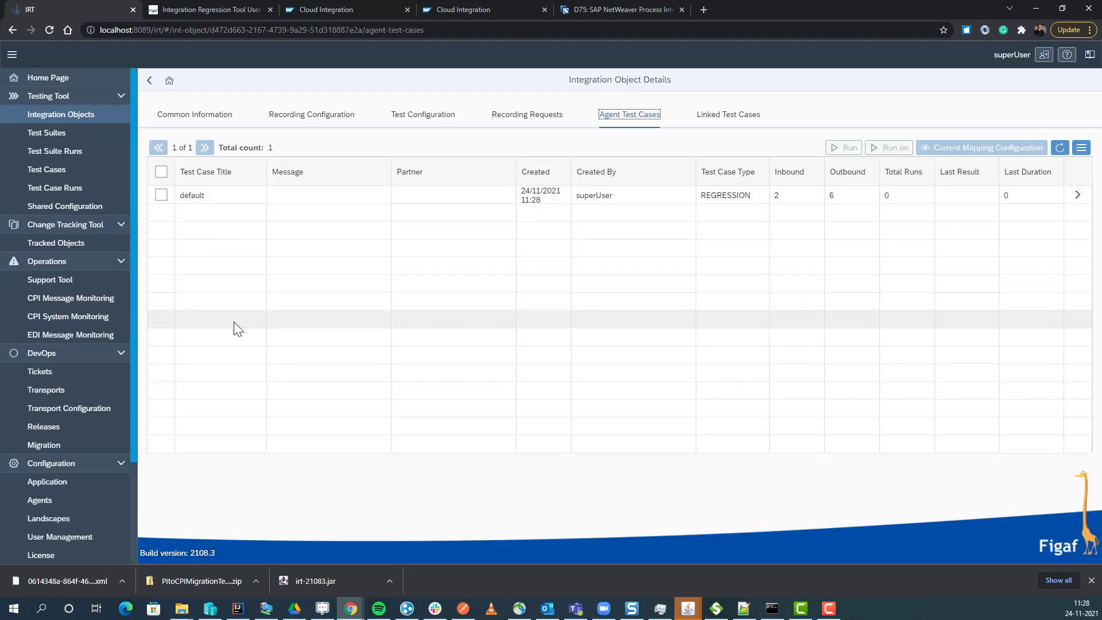
left_click(217, 196)
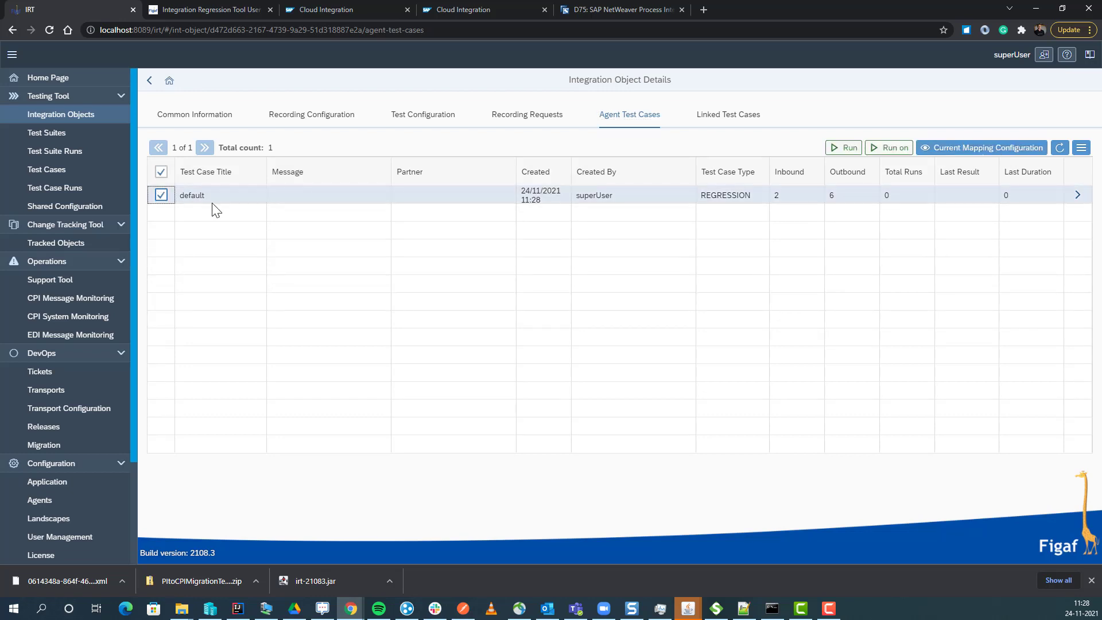
left_click(1081, 148)
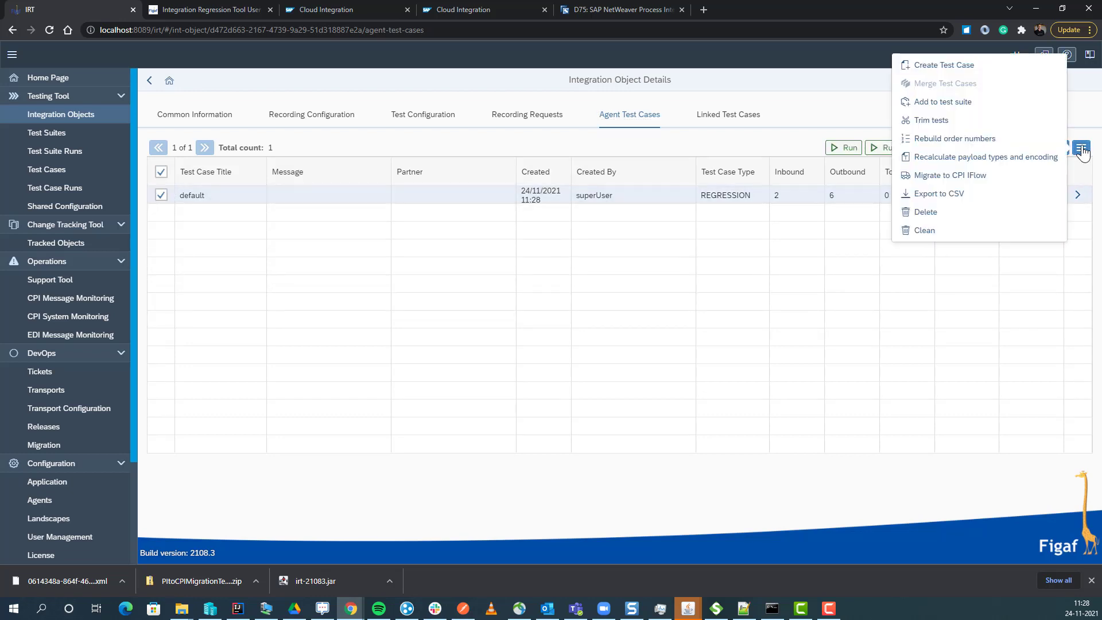
left_click(957, 176)
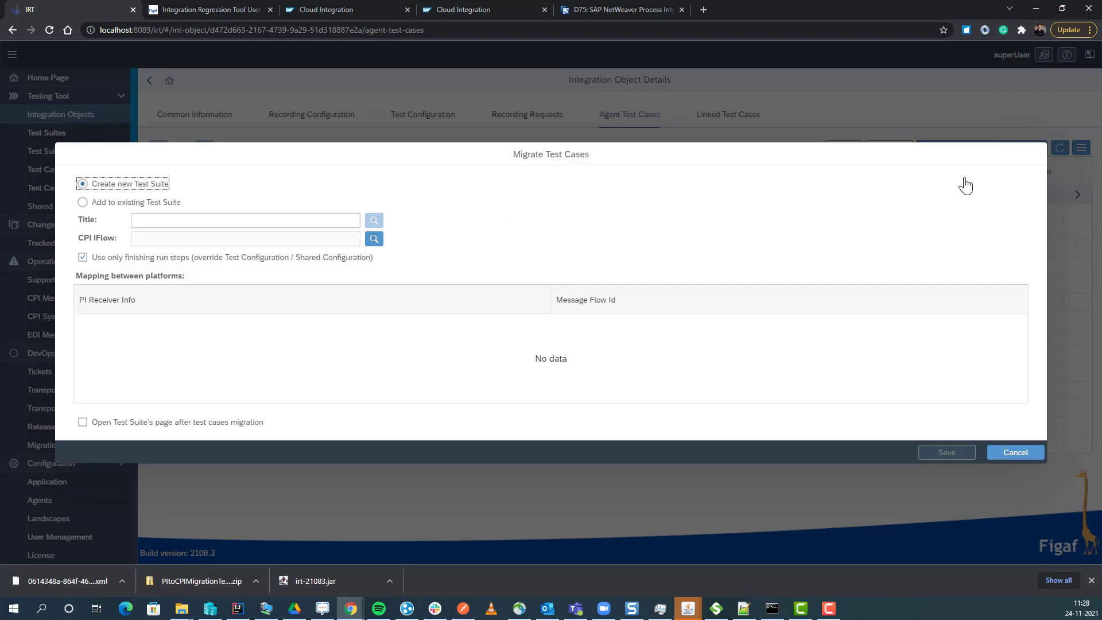
Target the existing Migration test suite and choose the CPI-DEV flow Invoice3_migrated, sorting the flows by last sync date in descending order.
left_click(170, 202)
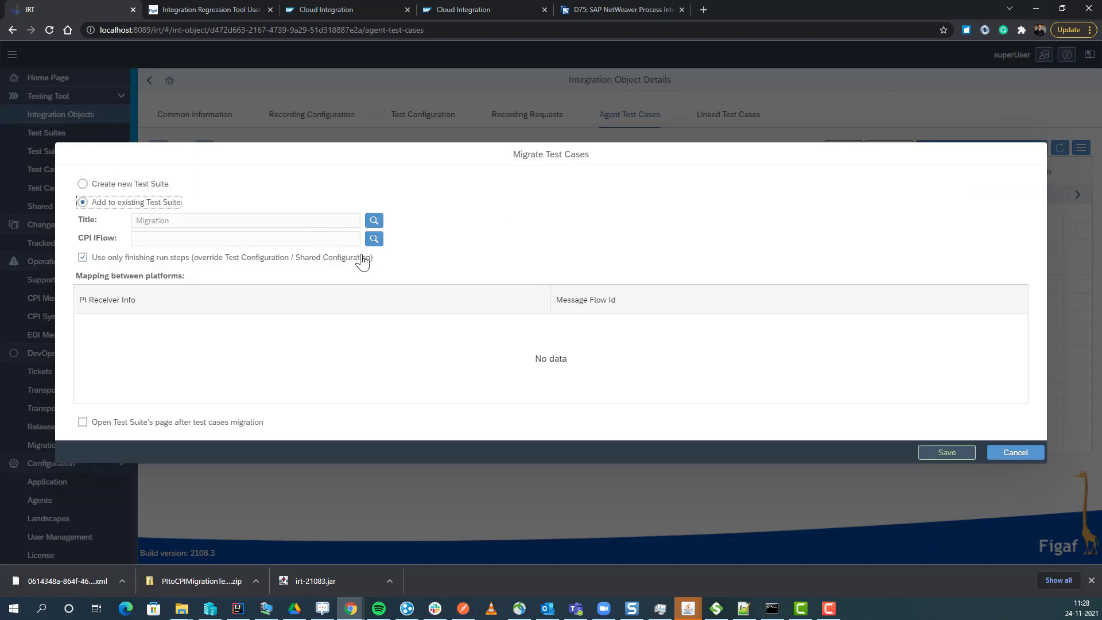
left_click(374, 239)
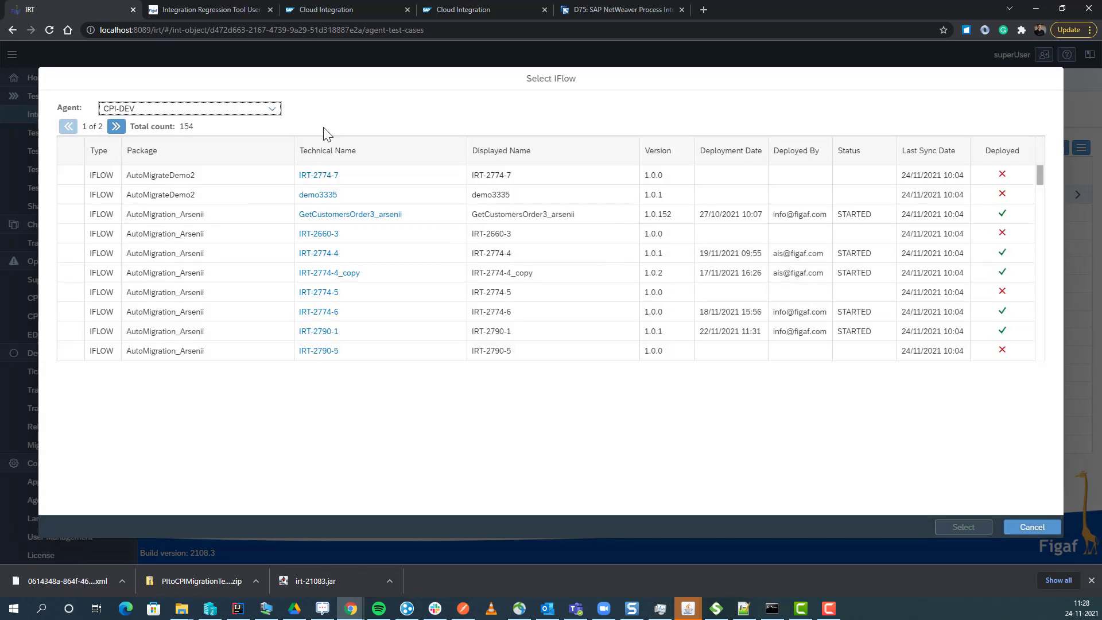
left_click(921, 151)
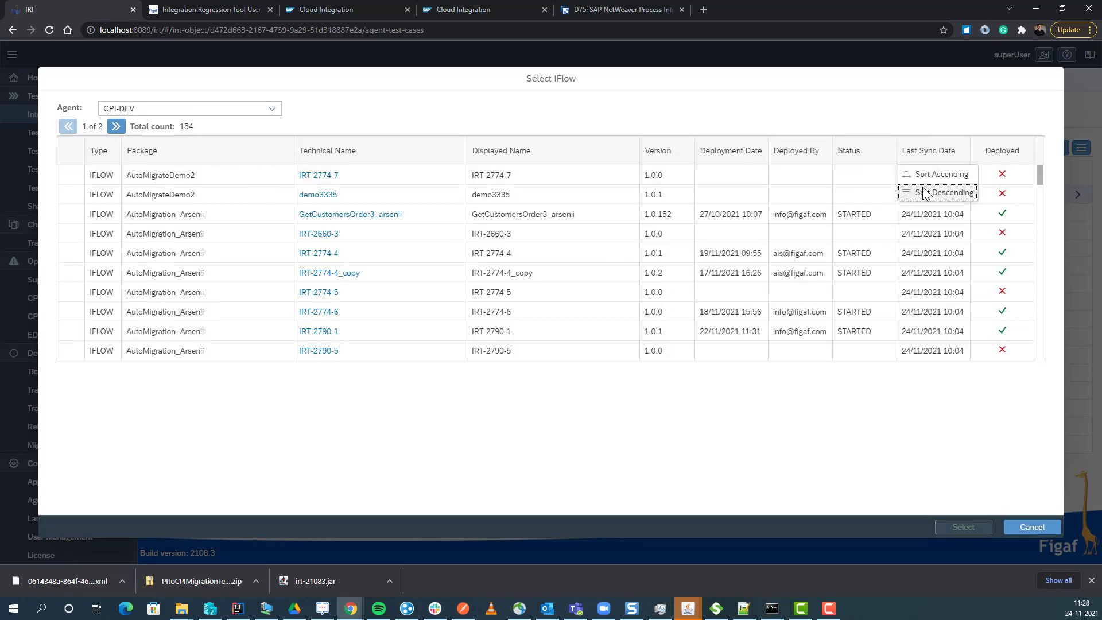
left_click(918, 191)
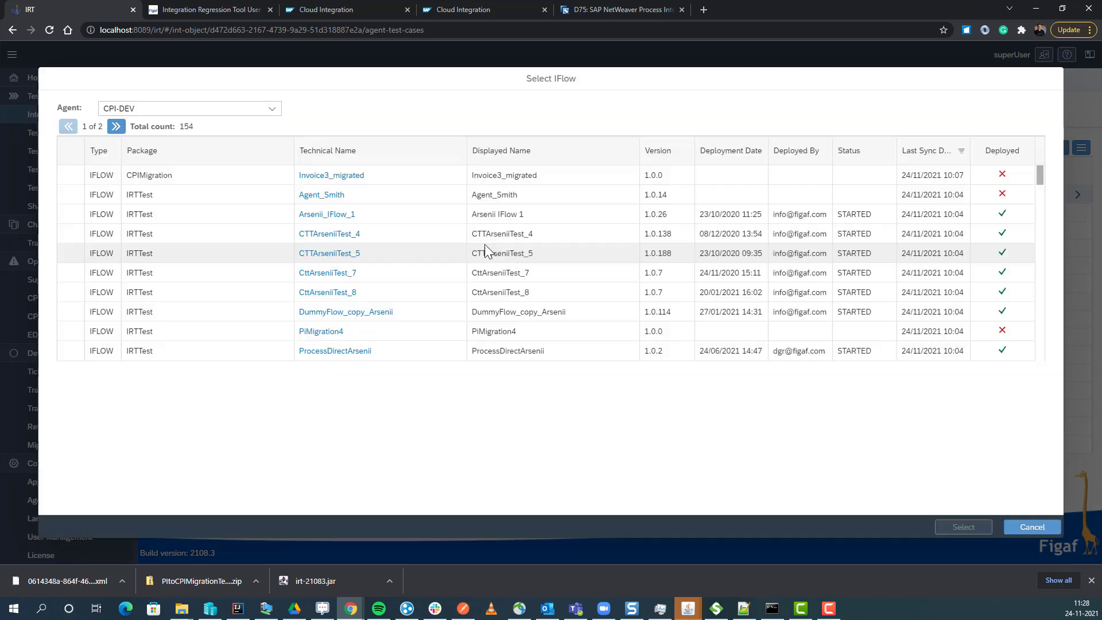
left_click(70, 176)
left_click(963, 528)
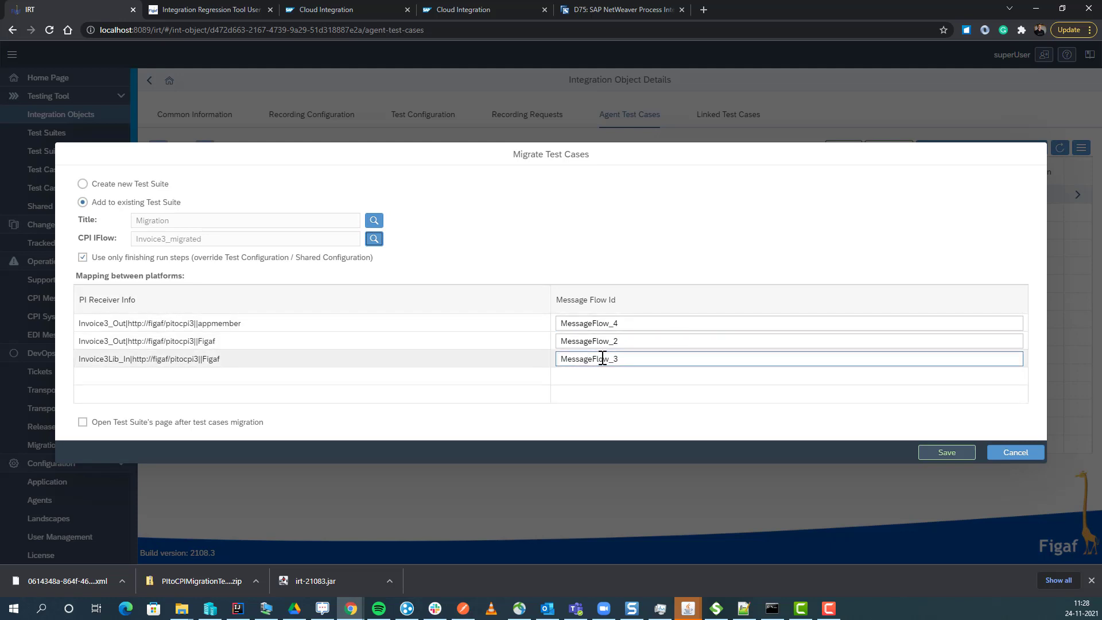
Enable opening the test suite's page after migration, review the message flow mapping, and save and confirm the test case migration.
left_click(171, 423)
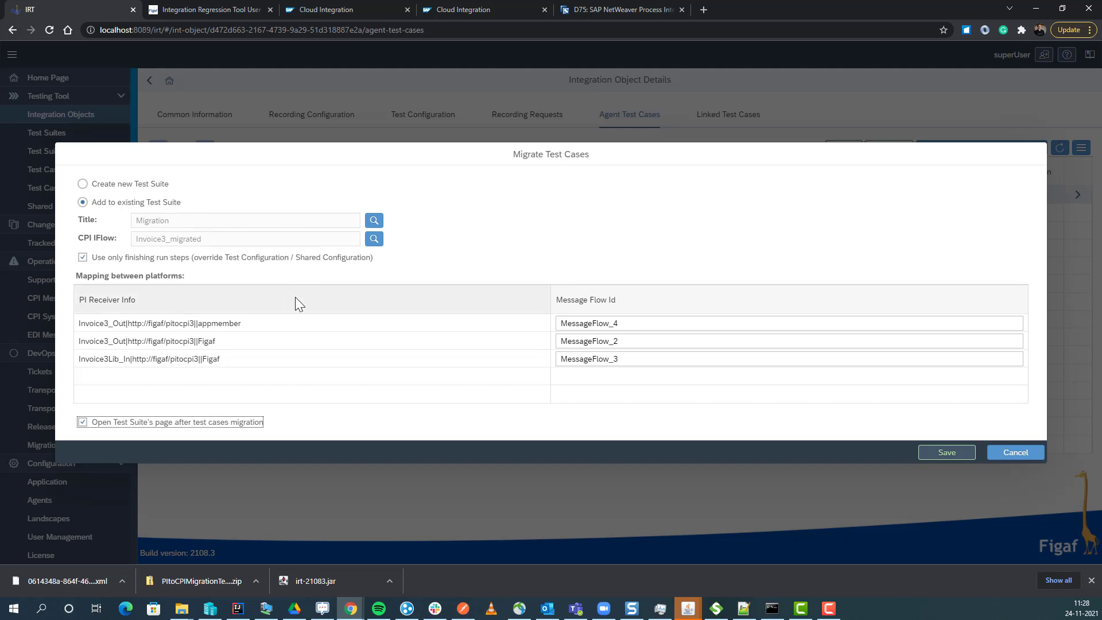
left_click_drag(637, 324, 504, 325)
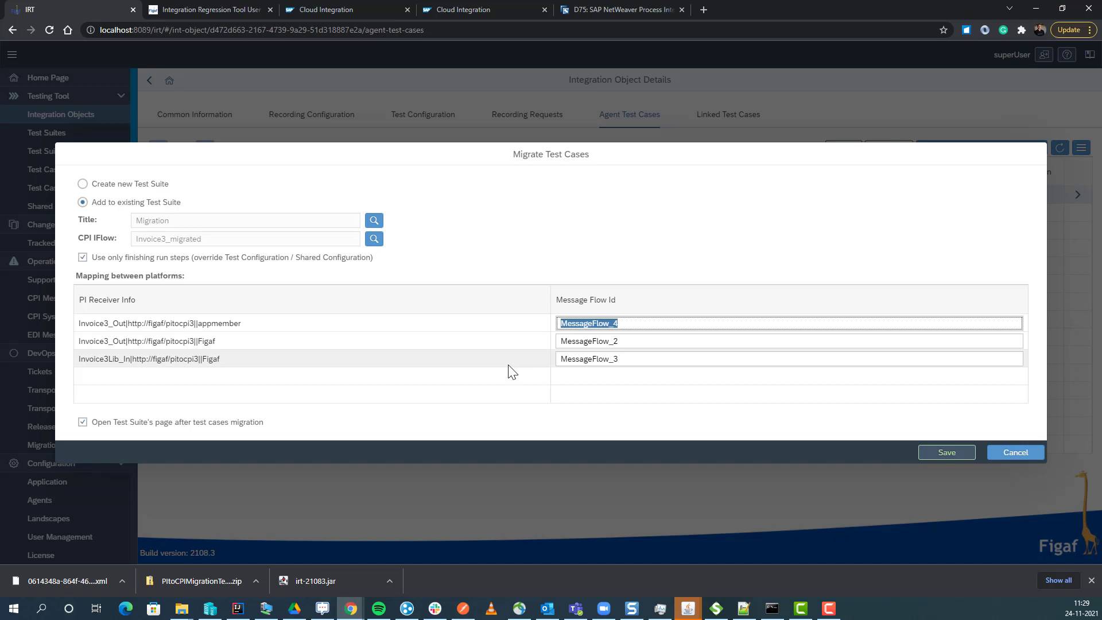
left_click(943, 452)
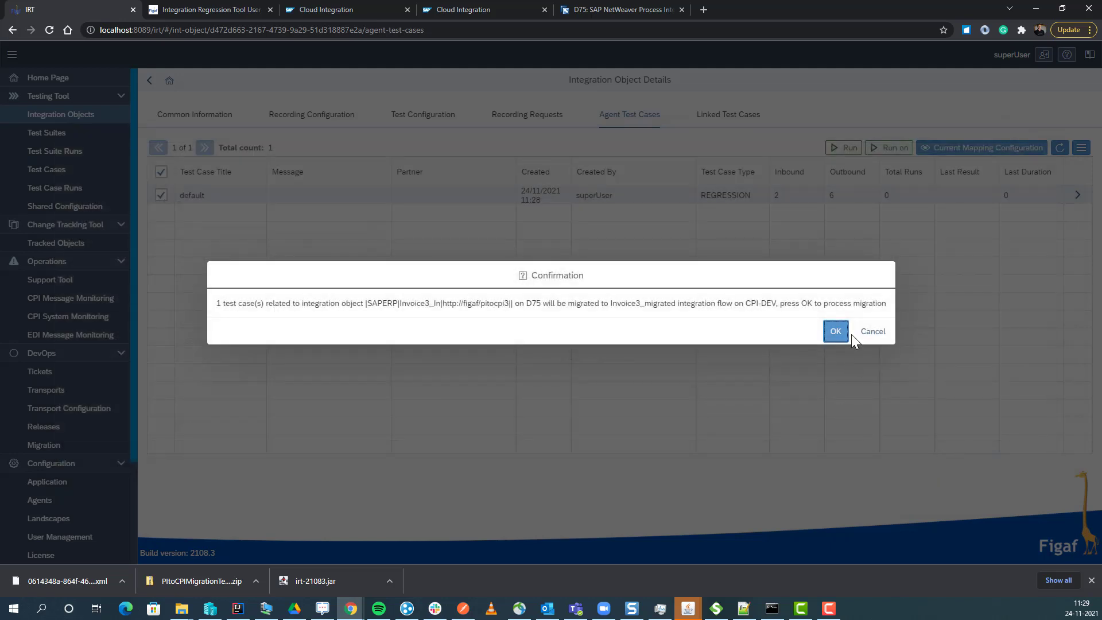
left_click(836, 331)
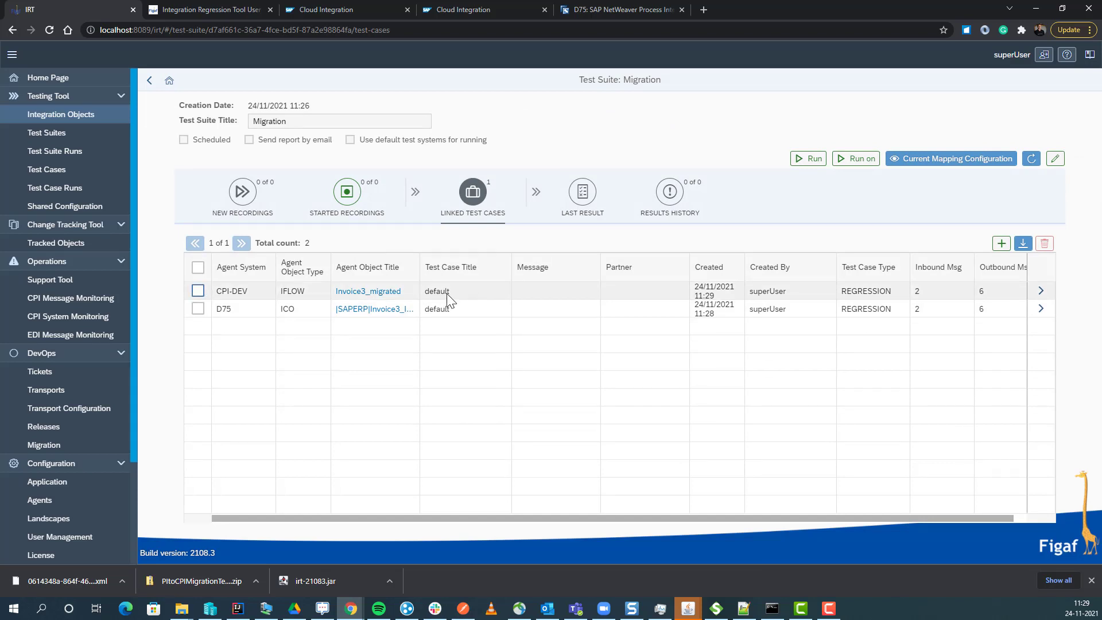
Open the migrated default test case of Invoice3_migrated from the Migration suite and review its messages.
left_click(370, 295)
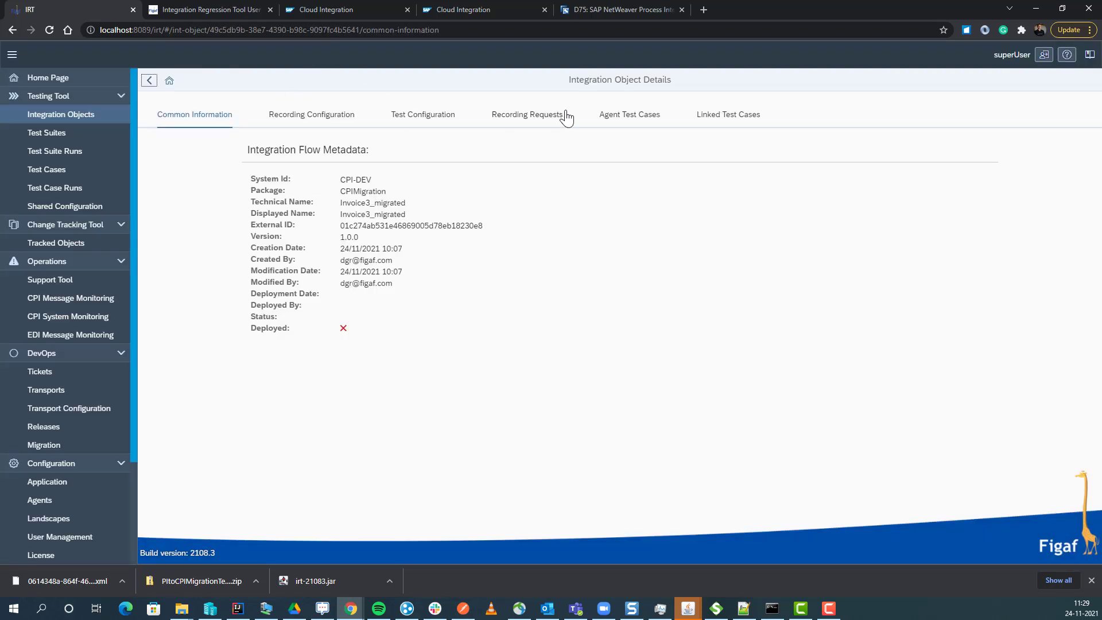
left_click(637, 115)
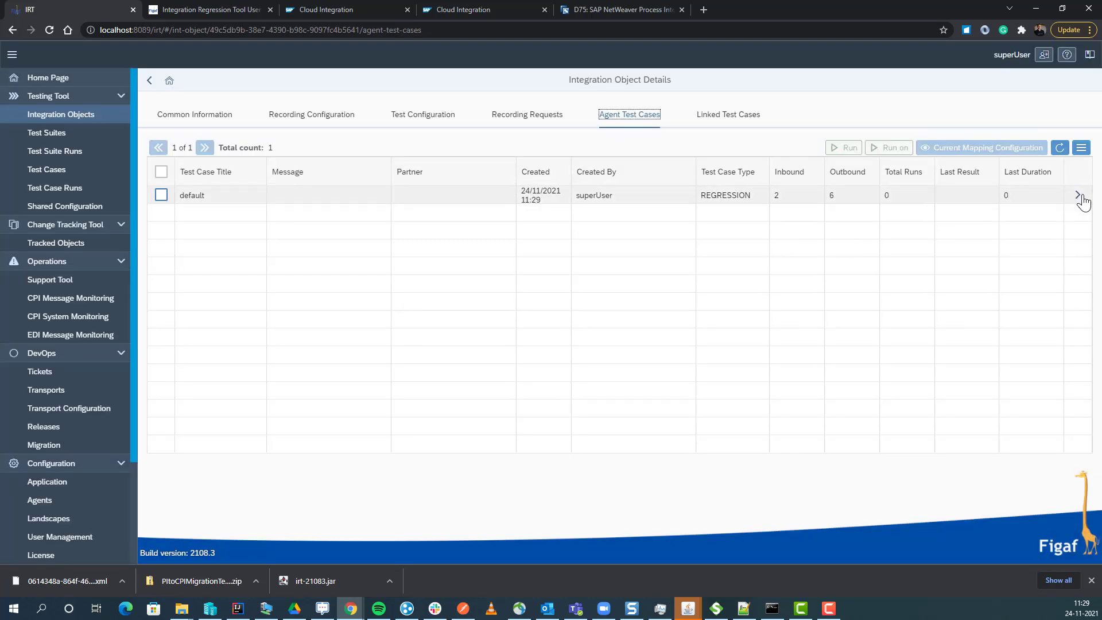
left_click(1079, 196)
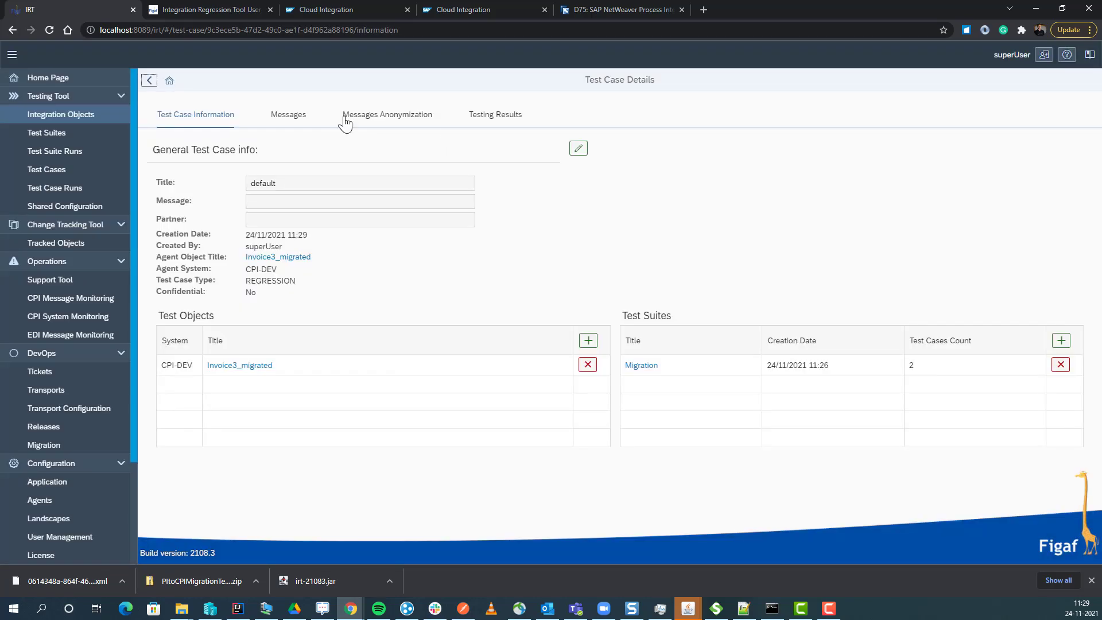
left_click(285, 117)
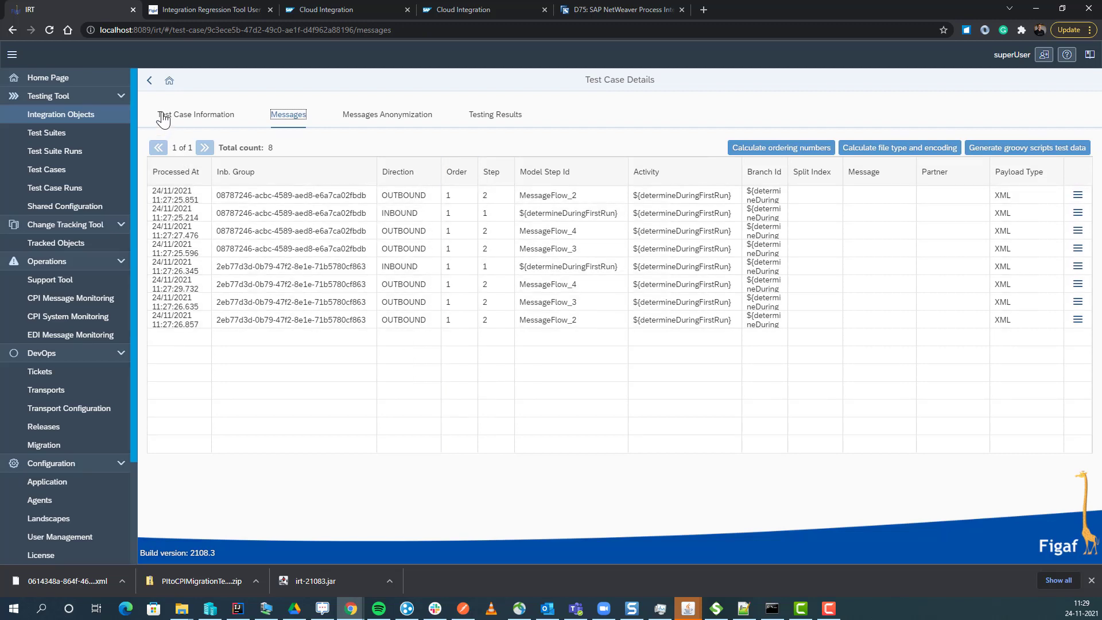
Run the migrated test case on the CPI-DEV test system from its testing results.
left_click(488, 117)
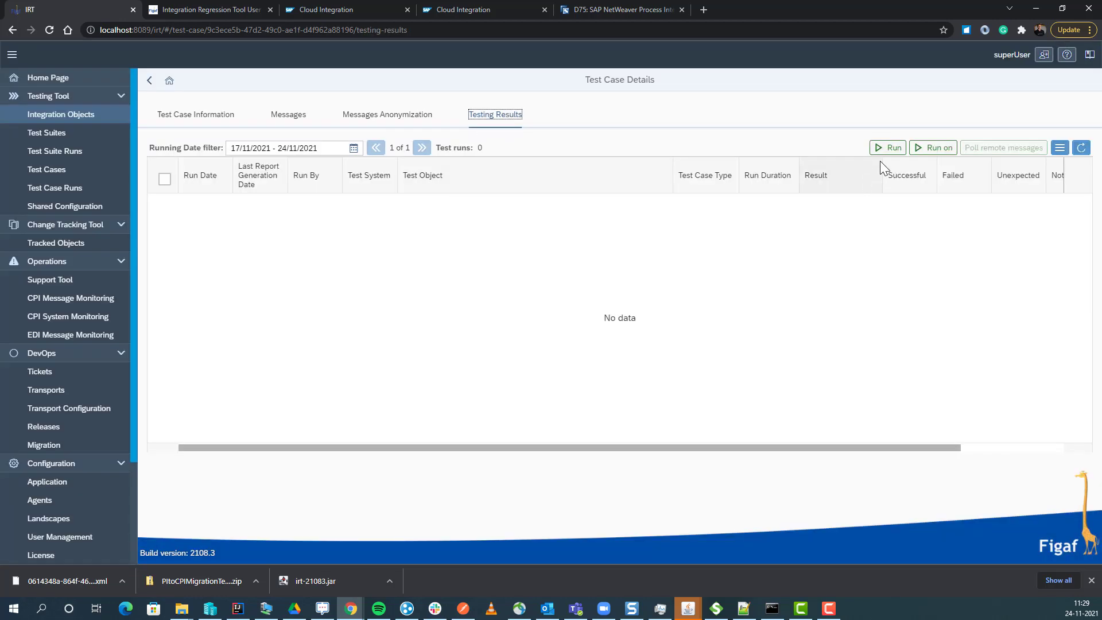
left_click(916, 147)
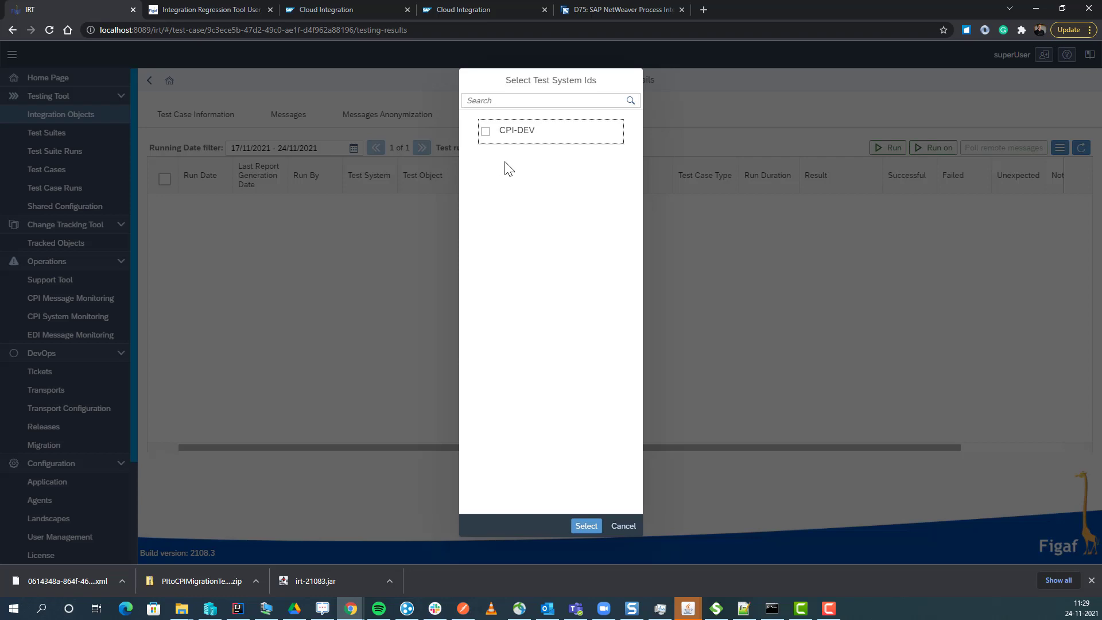
left_click(527, 129)
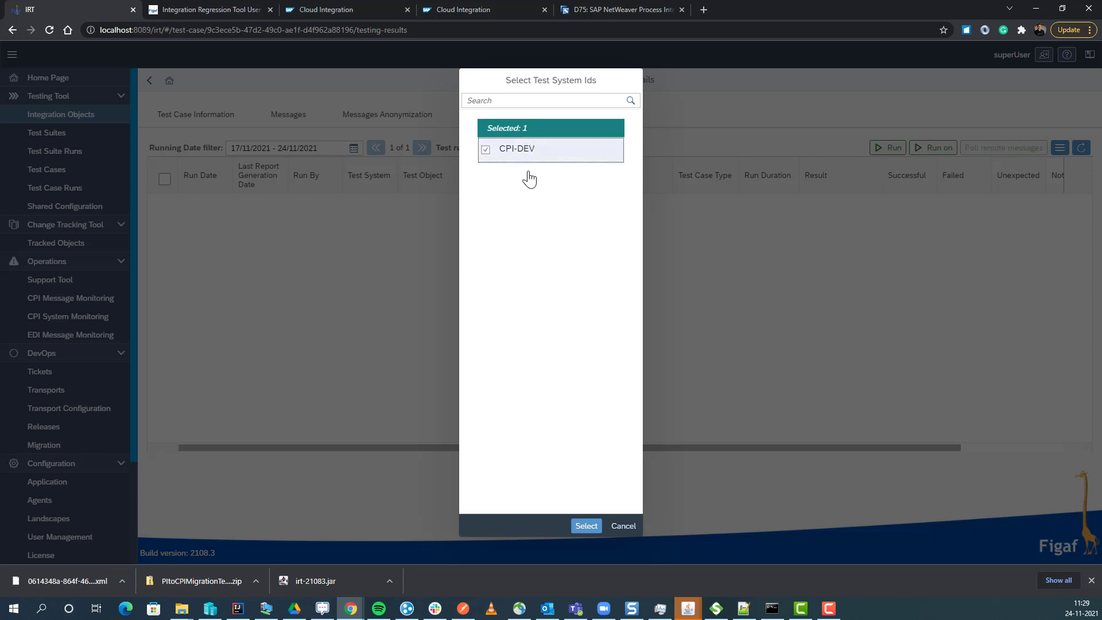
left_click(587, 526)
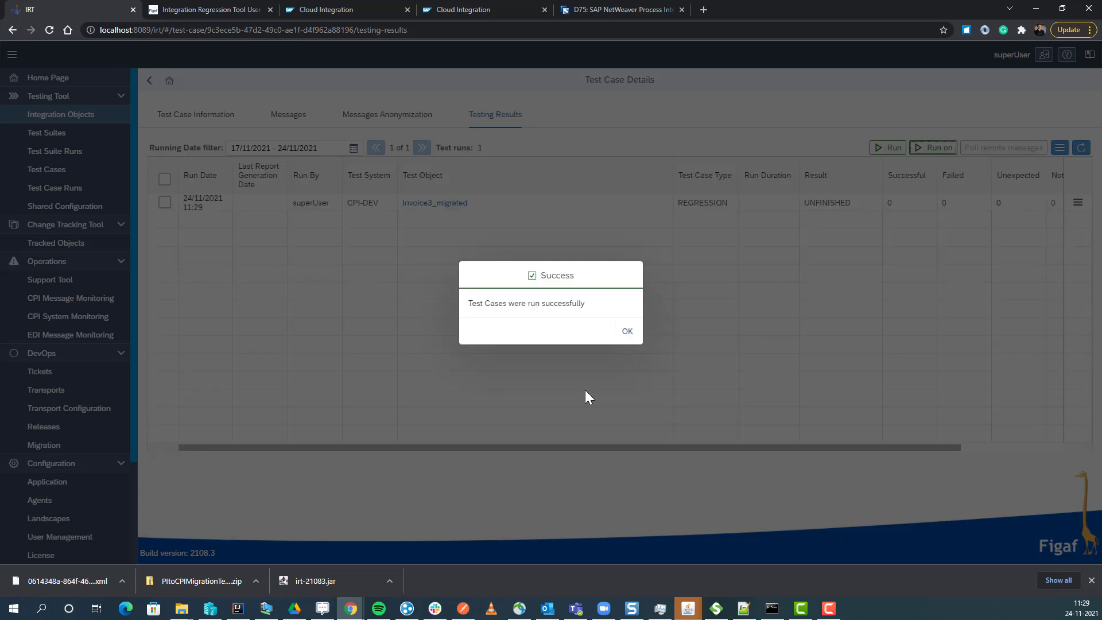
left_click(629, 336)
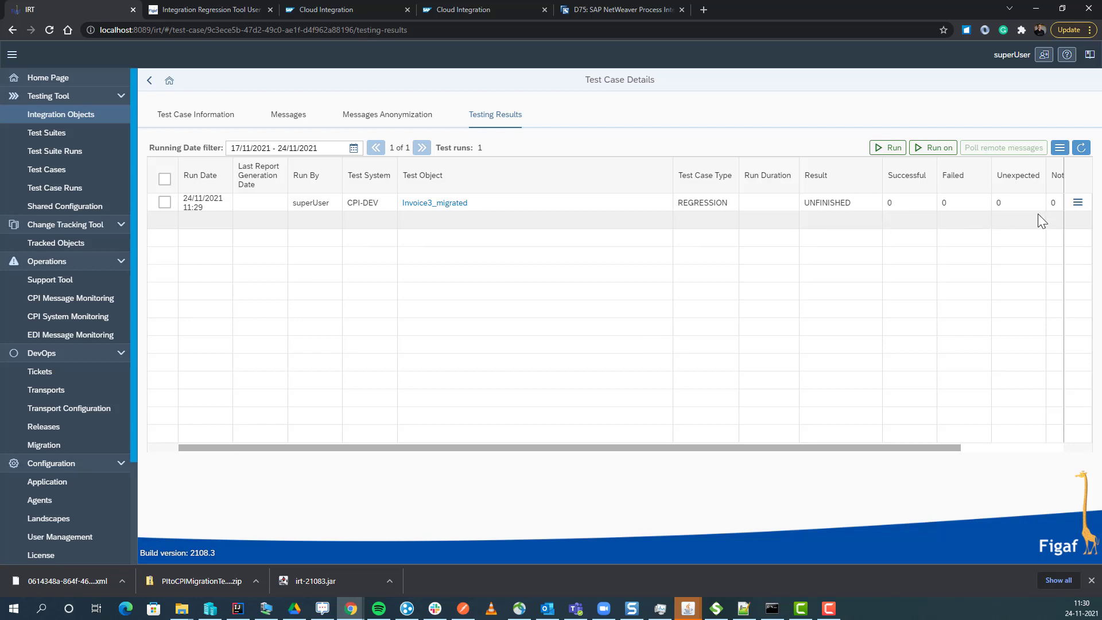
View the results of the new Invoice3_migrated test run and check its message runs.
left_click(1078, 207)
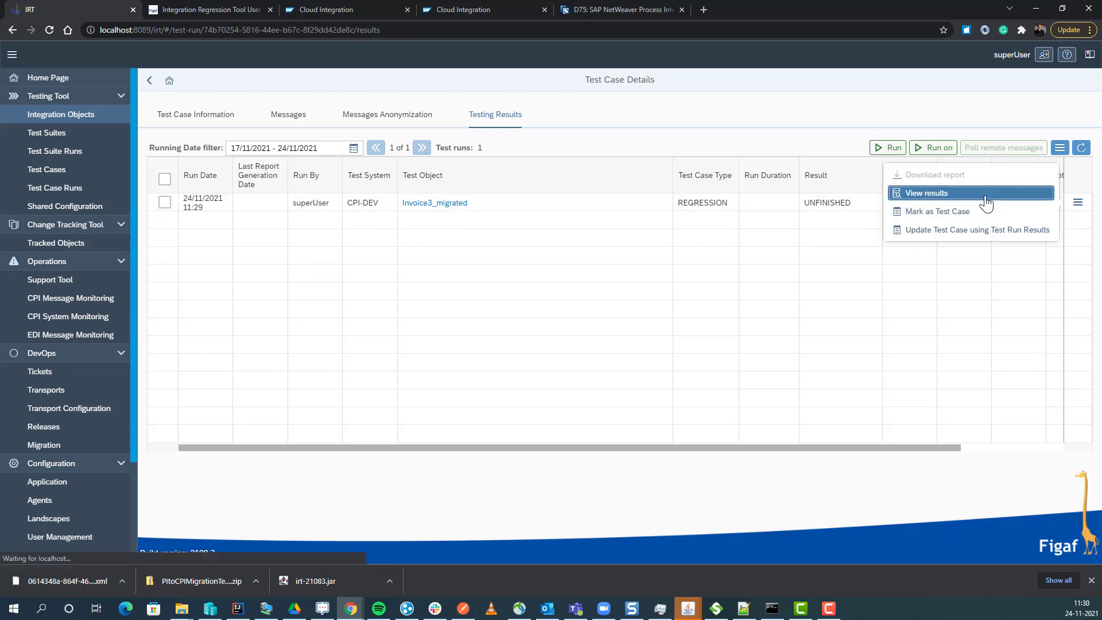
left_click(985, 195)
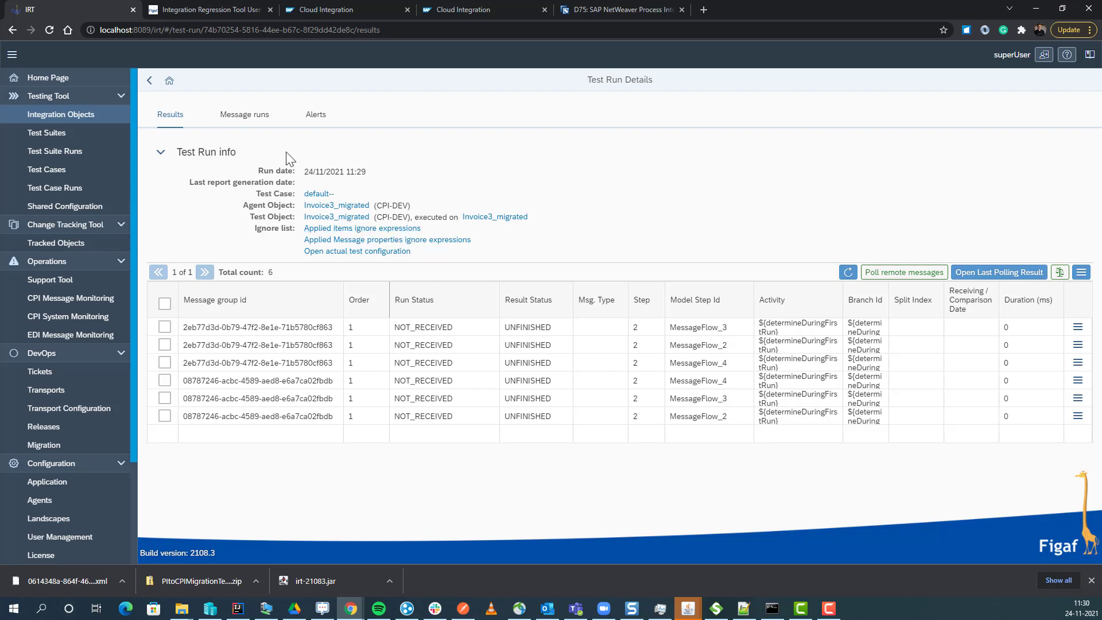
left_click(242, 115)
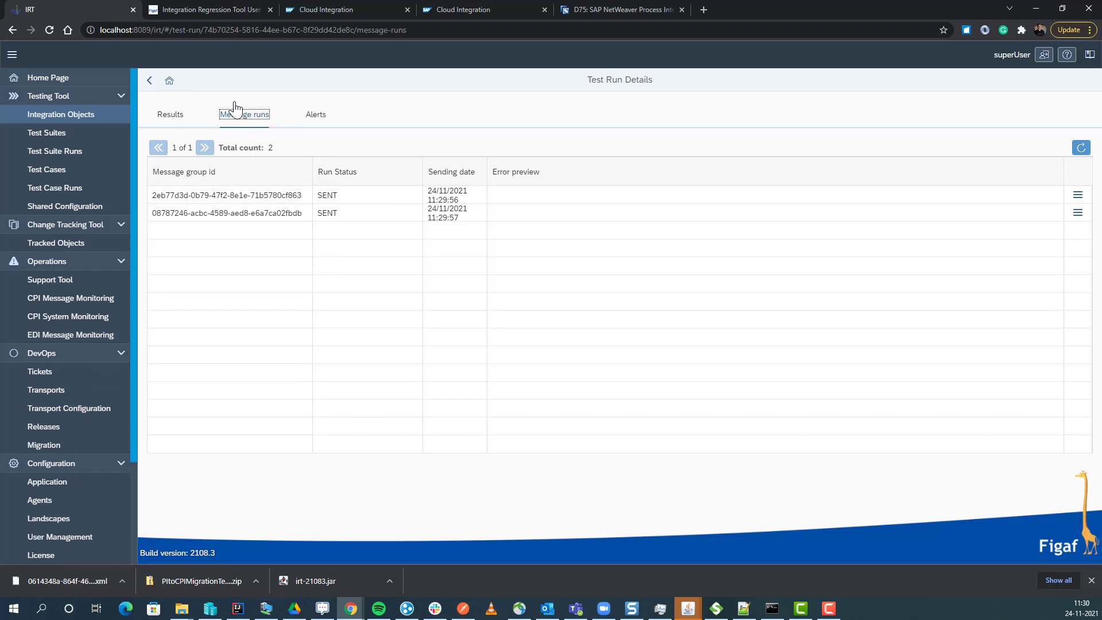
Check the CPI-DEV agent's IFLMap host and OAuth testing option, cancel the edit, and return to the test run's results.
left_click(63, 504)
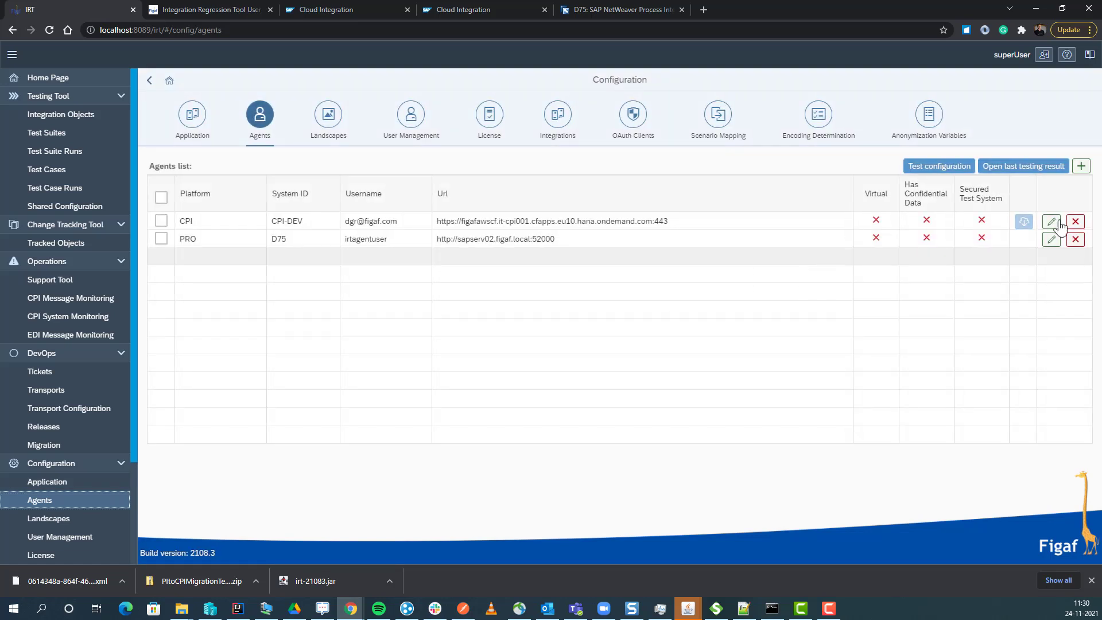
left_click(1051, 221)
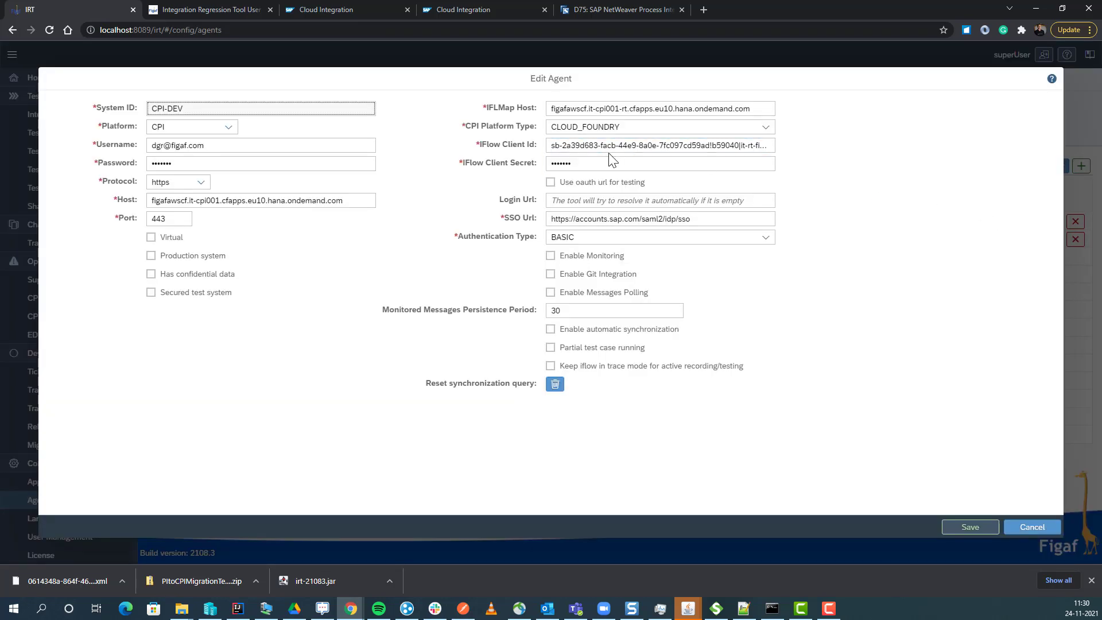
left_click_drag(680, 109, 505, 108)
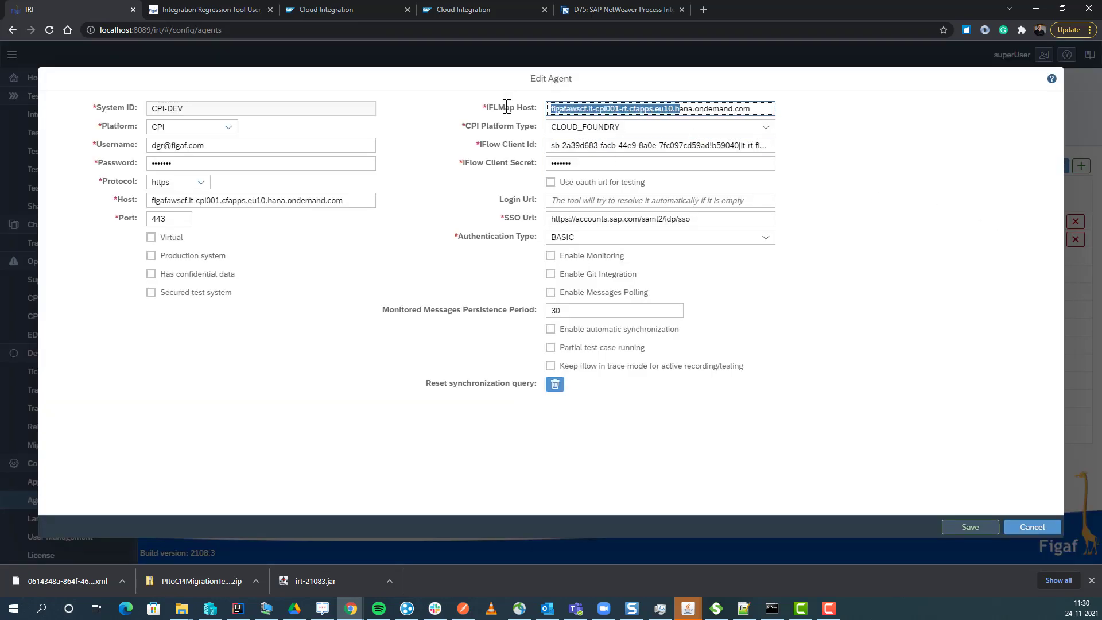
left_click(551, 182)
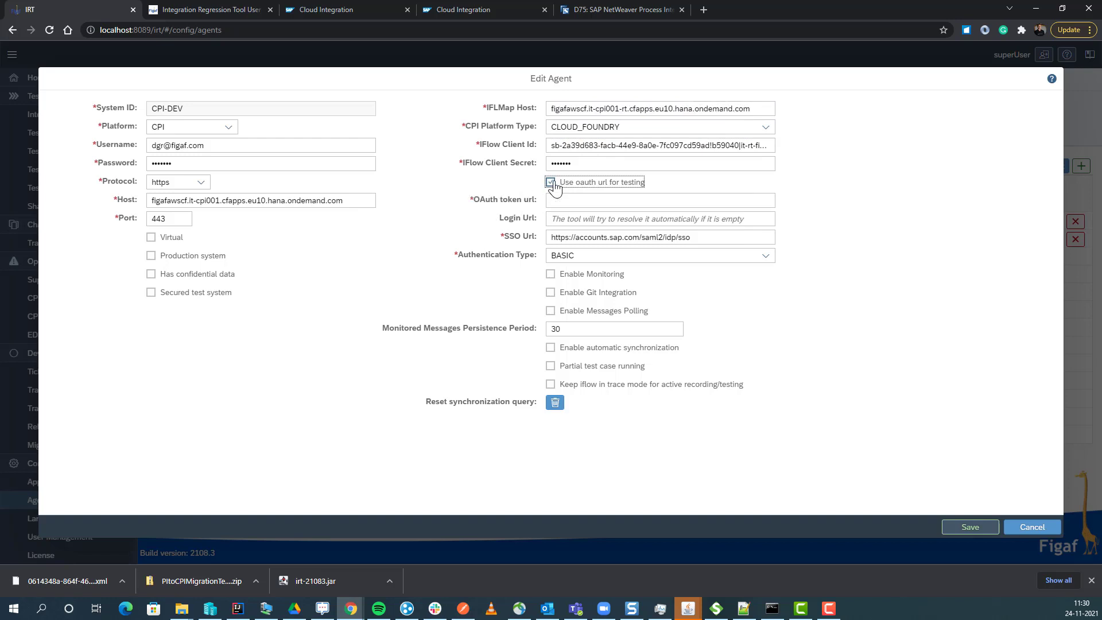
left_click(551, 183)
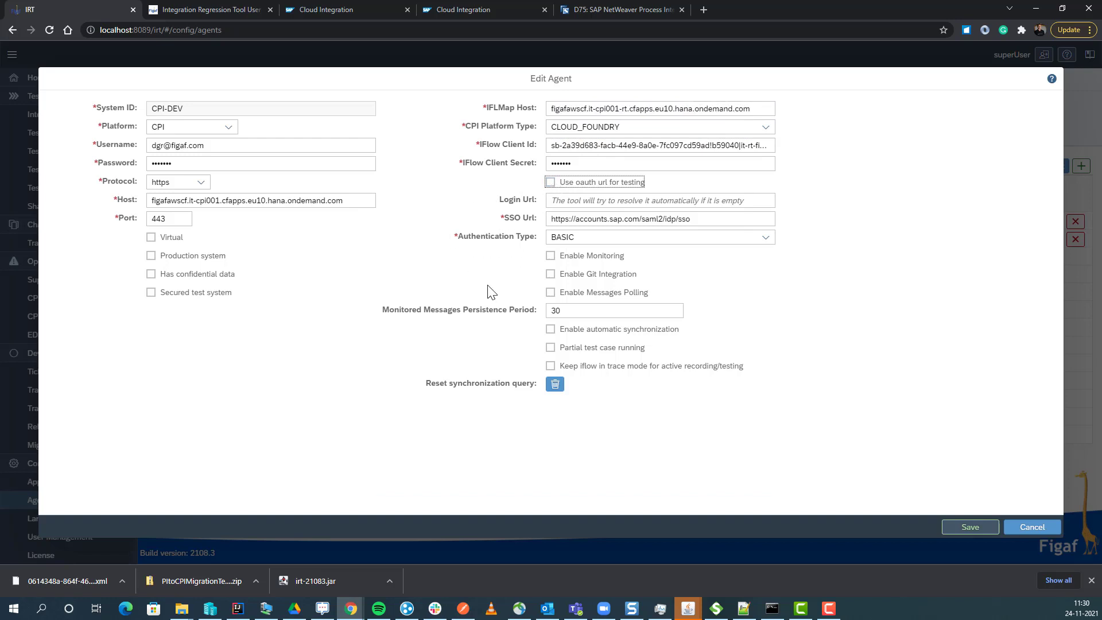
left_click(1031, 525)
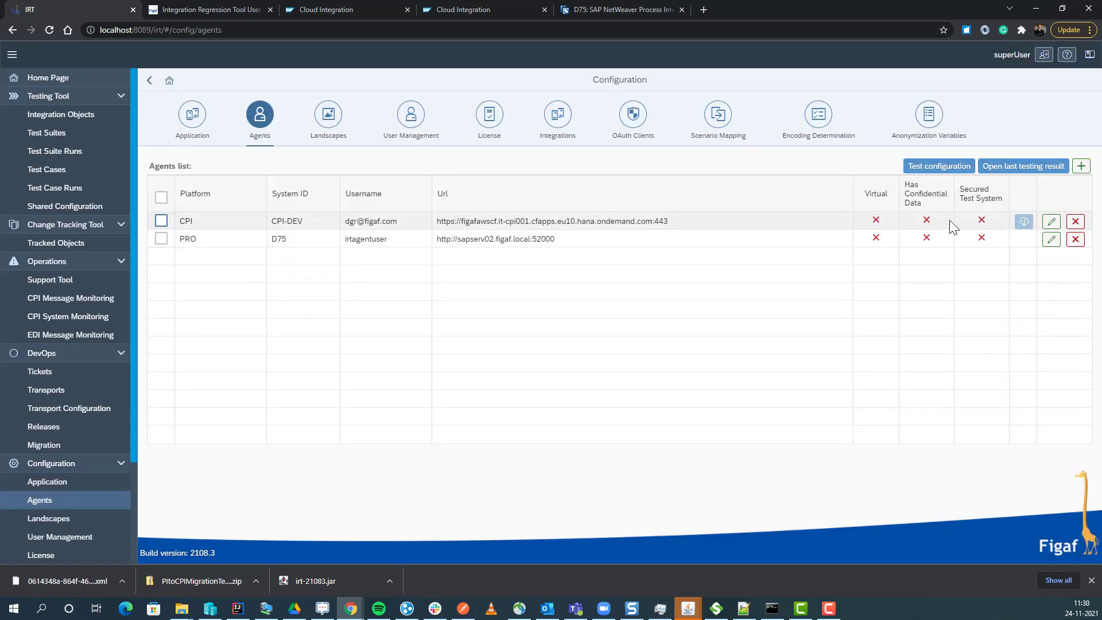
left_click(17, 33)
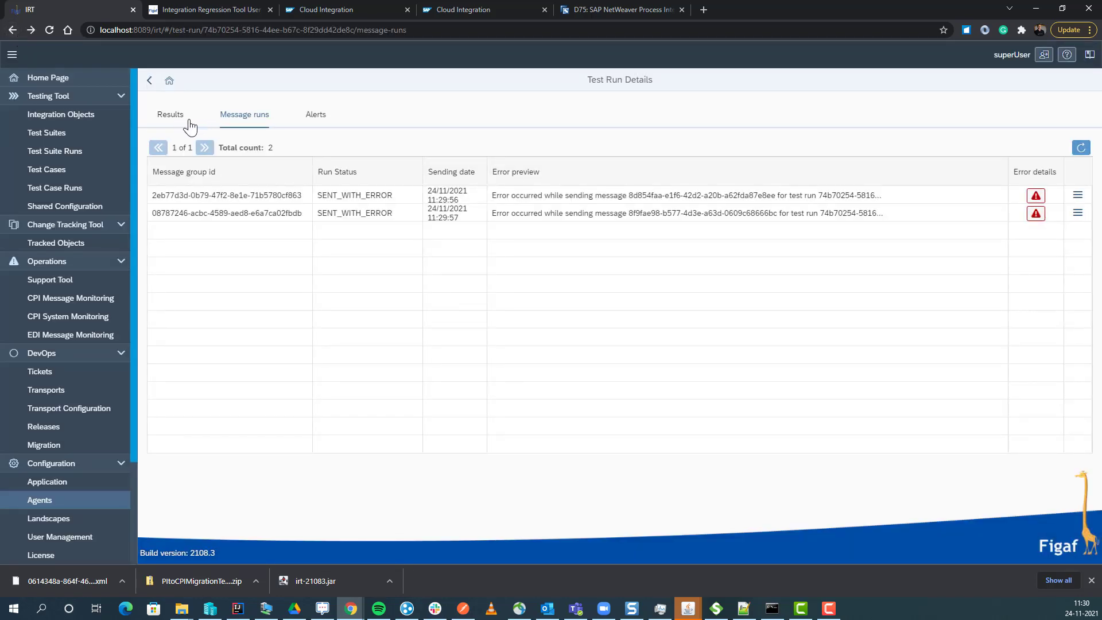
left_click(150, 81)
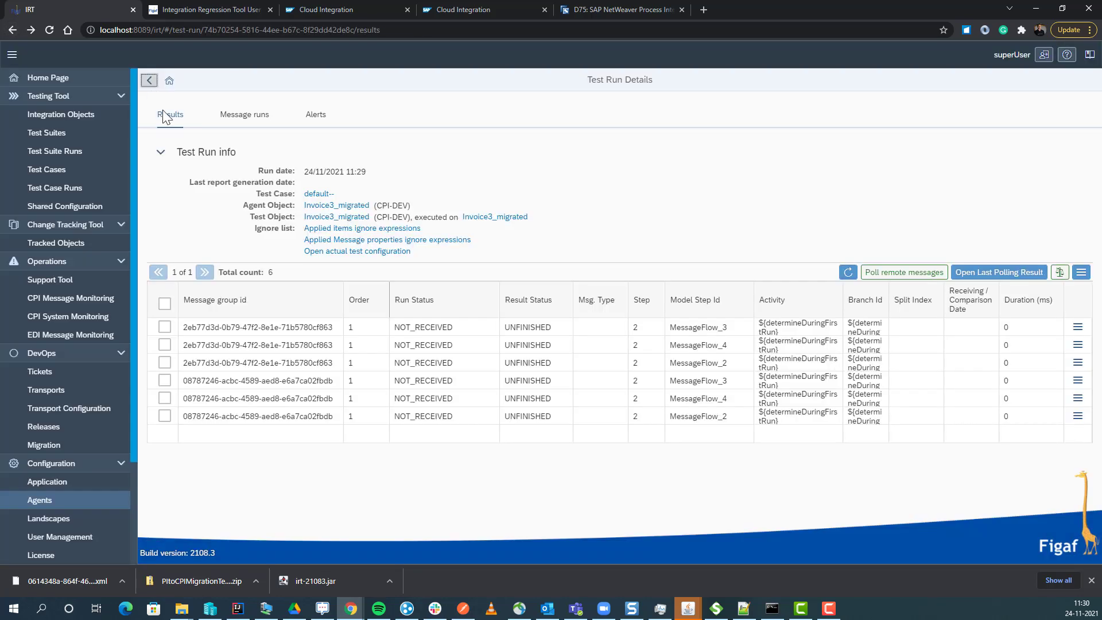
Refresh the test results and read the full sending error of the first message run, including its message ID.
left_click(848, 273)
left_click(850, 273)
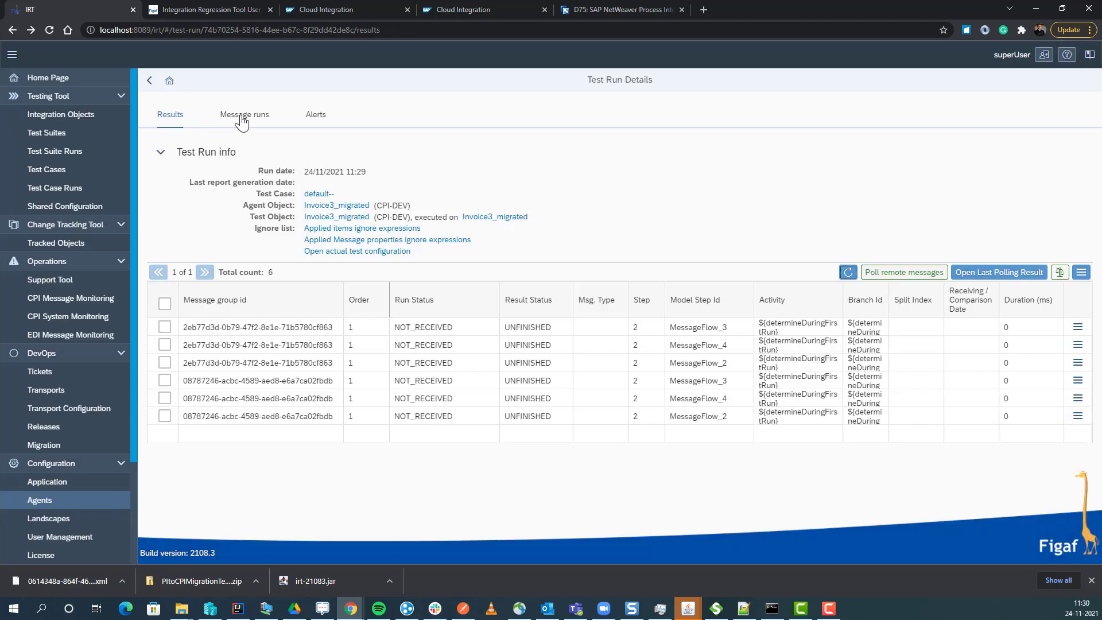
left_click(243, 115)
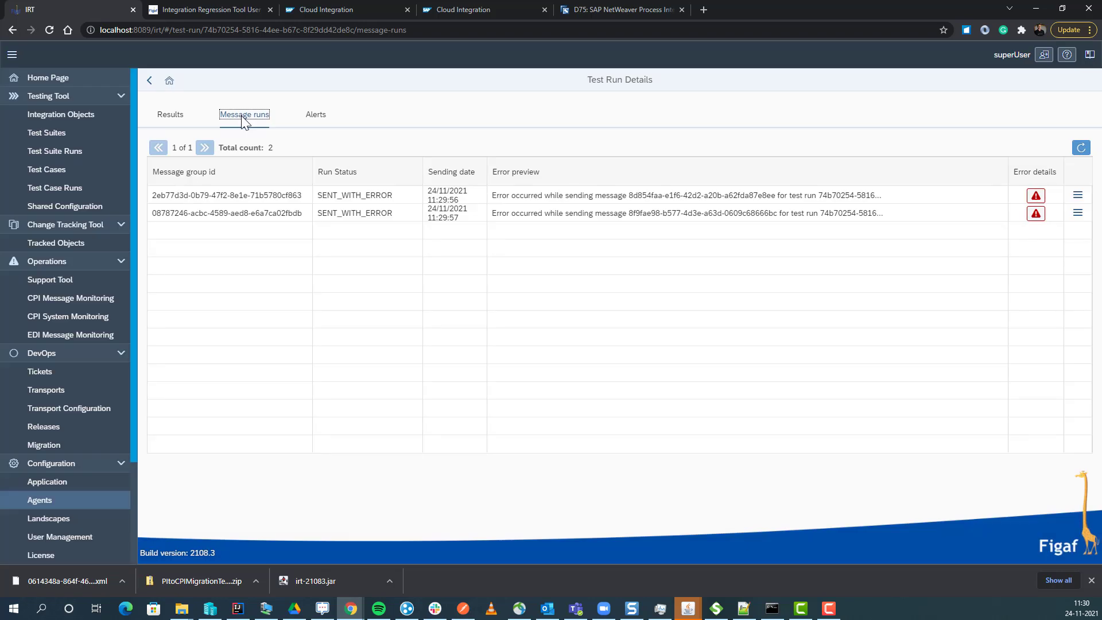
left_click(1036, 195)
left_click(476, 313)
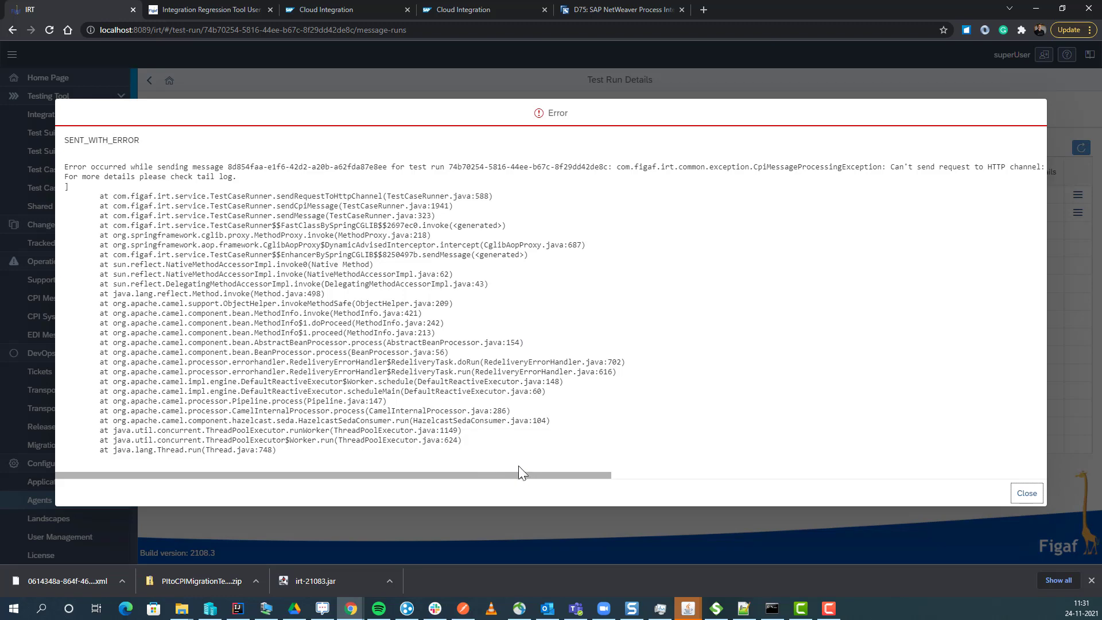
left_click(797, 475)
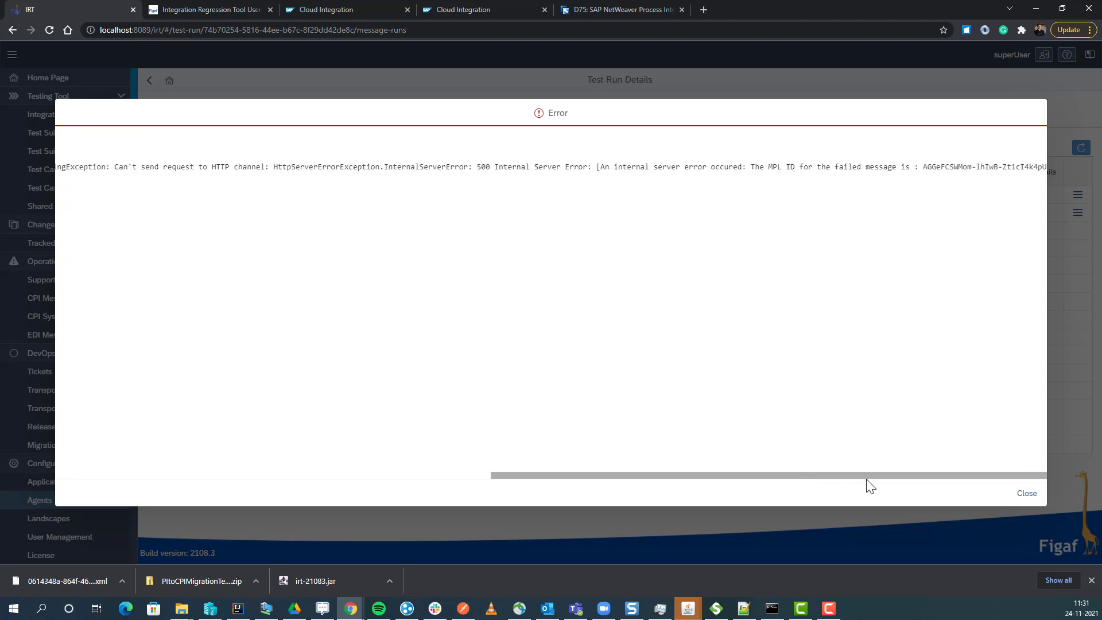
left_click(1027, 494)
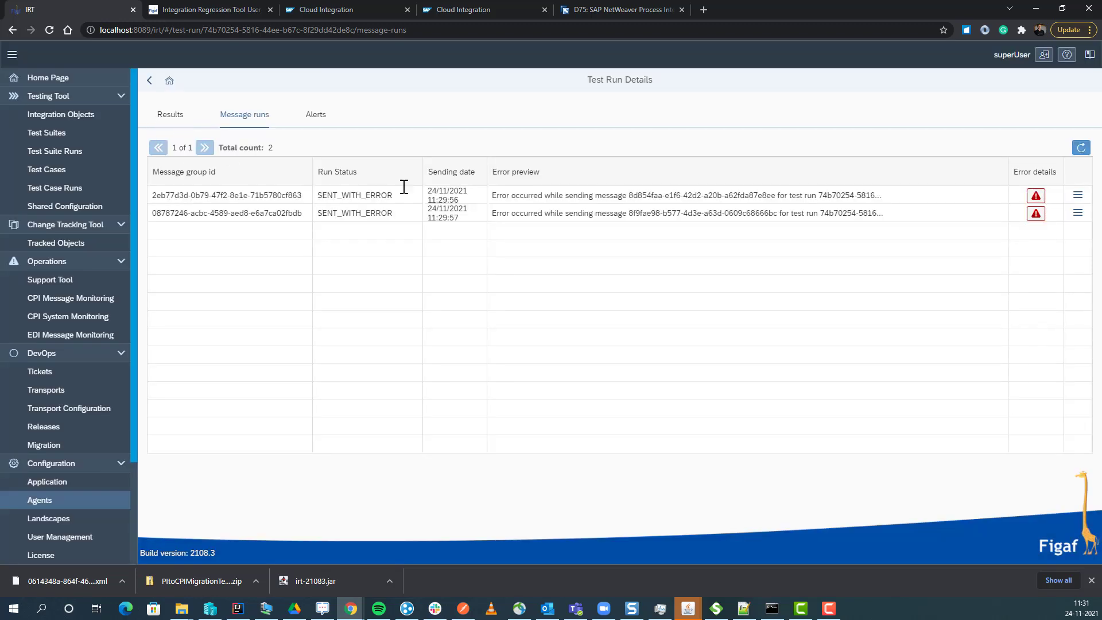
Refresh the test run's results and examine the differences between expected and actual payloads for the compared MessageFlow_2 result.
left_click(165, 118)
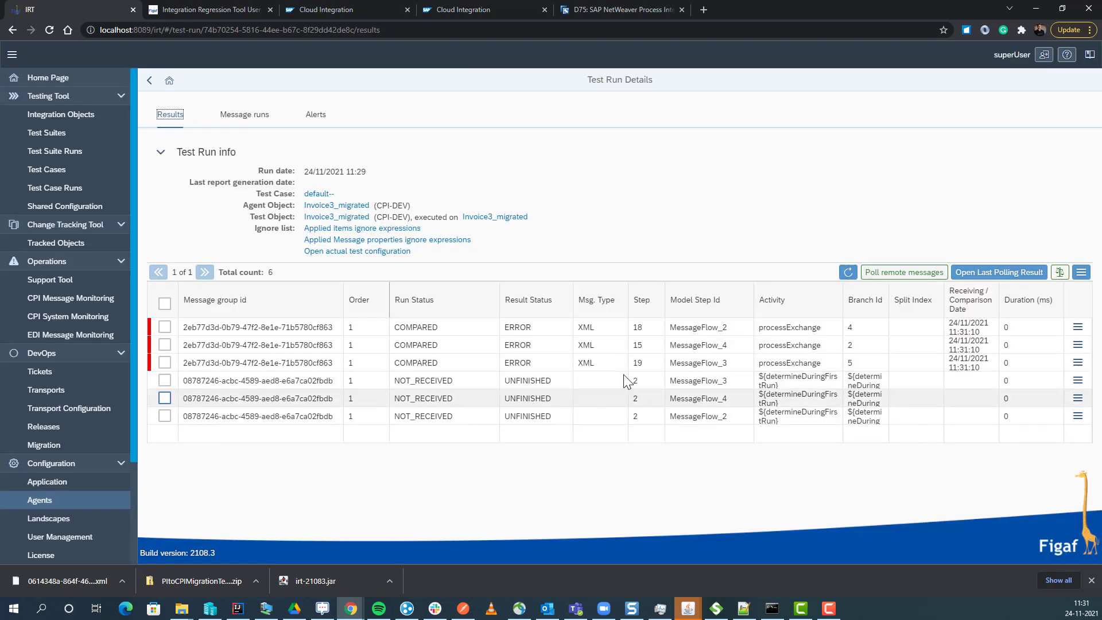
left_click(849, 274)
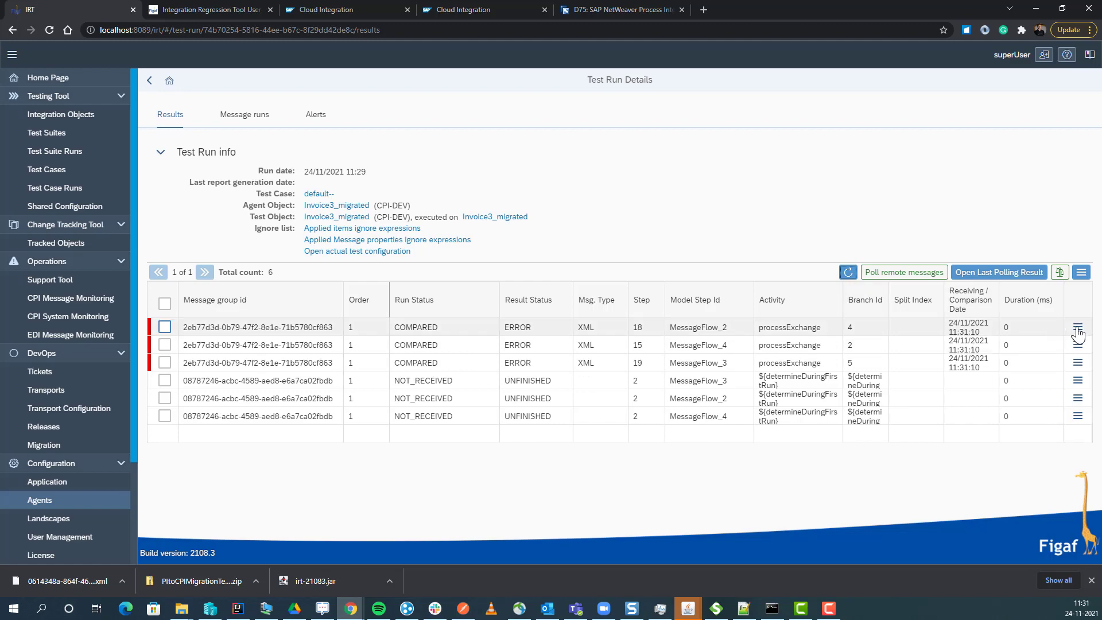
left_click(1078, 330)
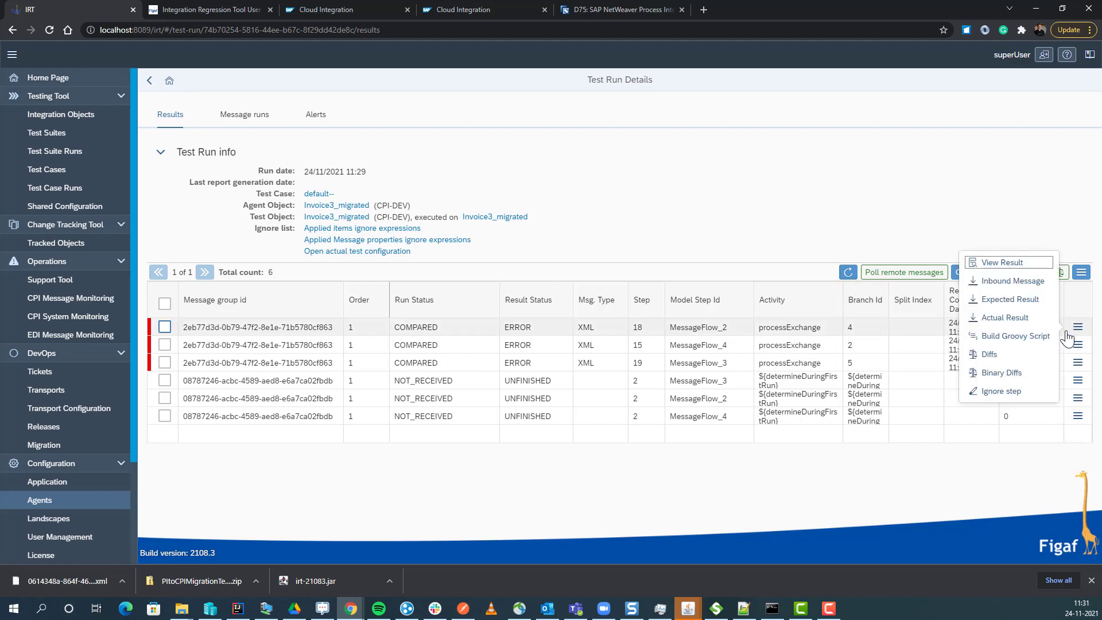
left_click(1004, 354)
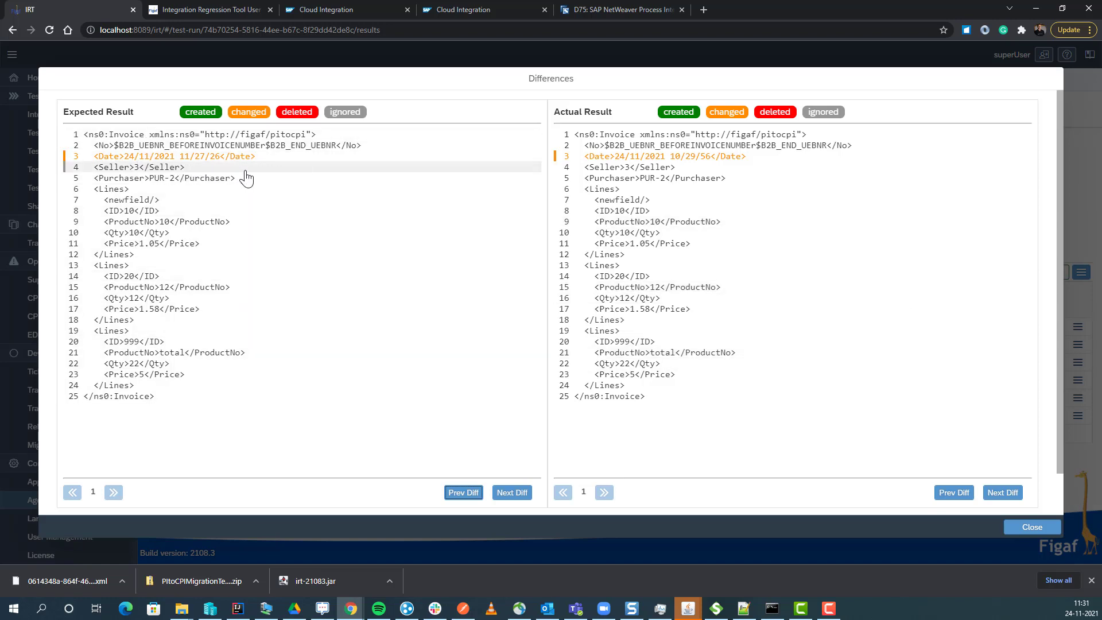
scroll(245, 172, "down", 1)
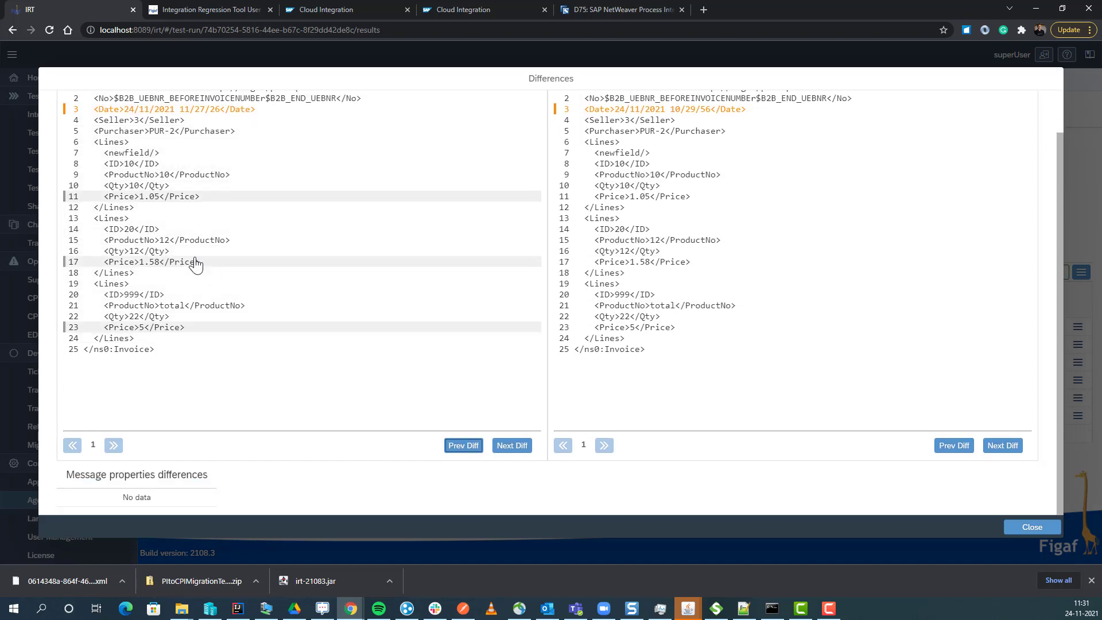
scroll(195, 261, "up", 1)
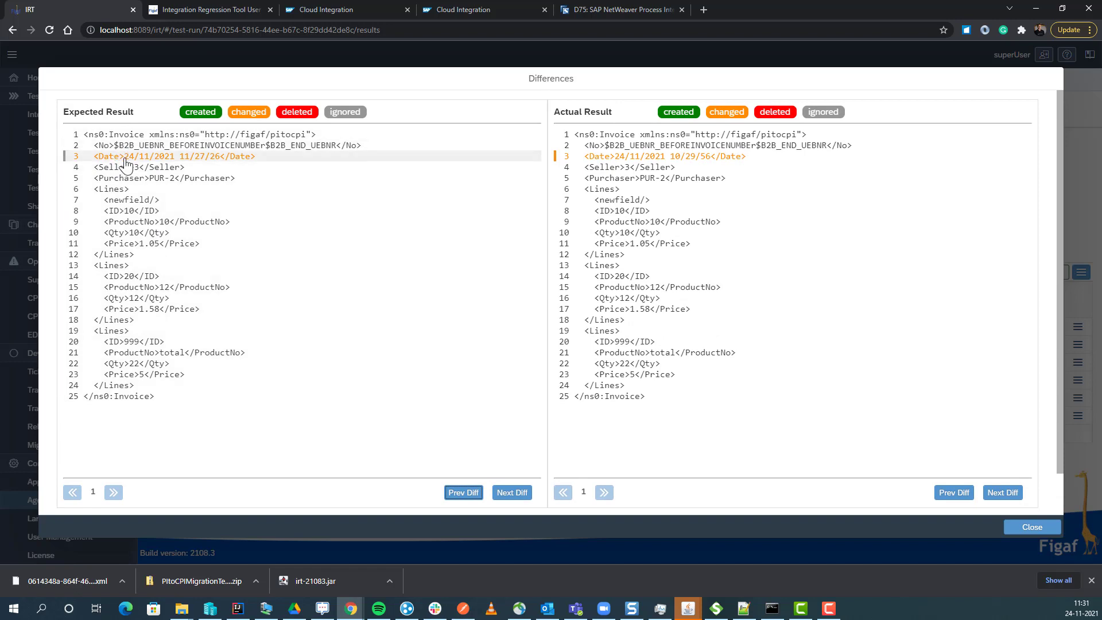
Add the changed date element to the ignore list with the expression /Invoice/Date and close the differences.
double_click(128, 157)
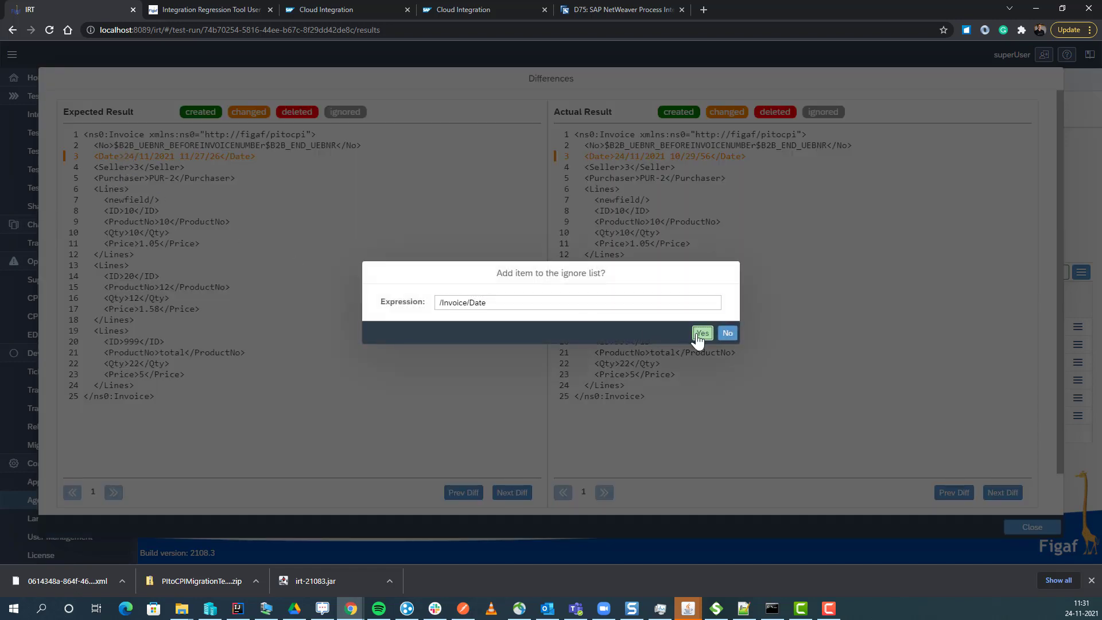
left_click(700, 335)
left_click(627, 331)
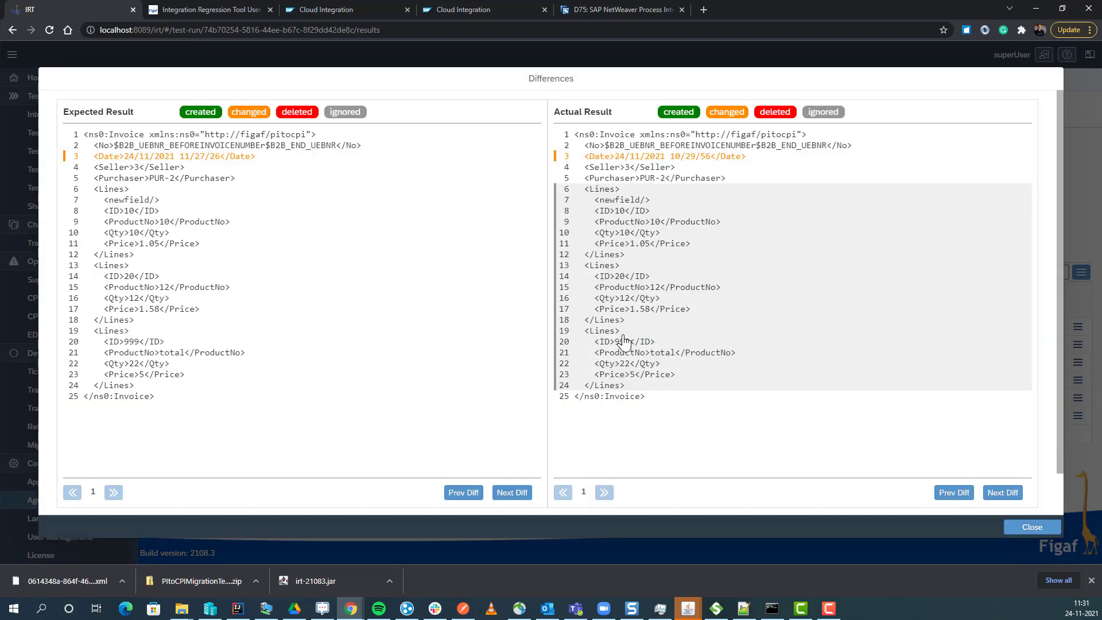
left_click(1050, 528)
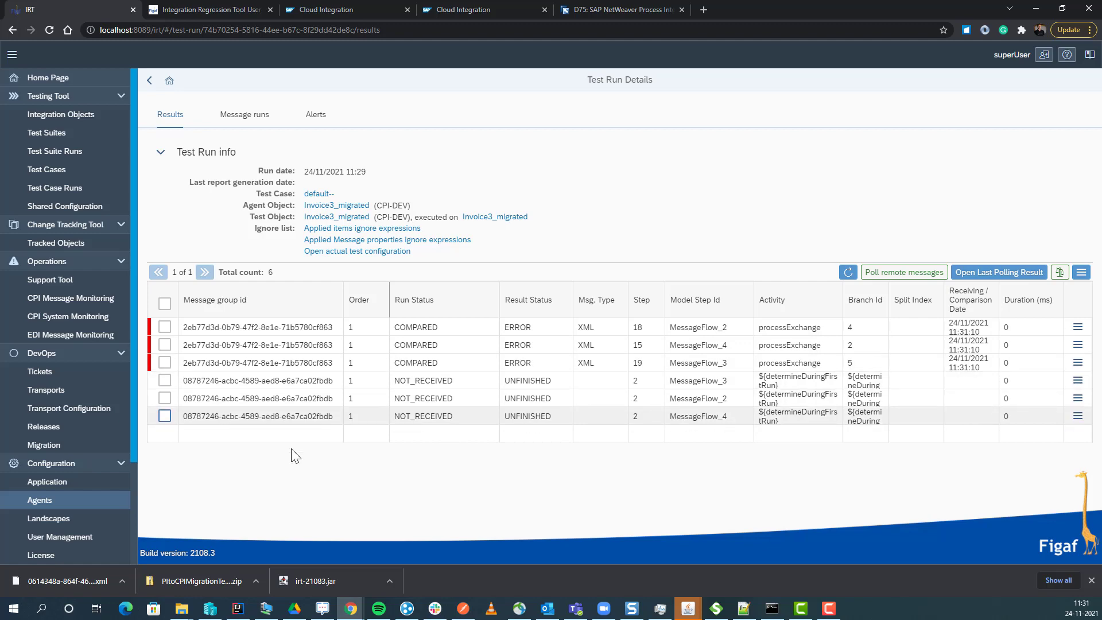
Refresh the results and examine the payload differences for the compared MessageFlow_4 result.
left_click(848, 273)
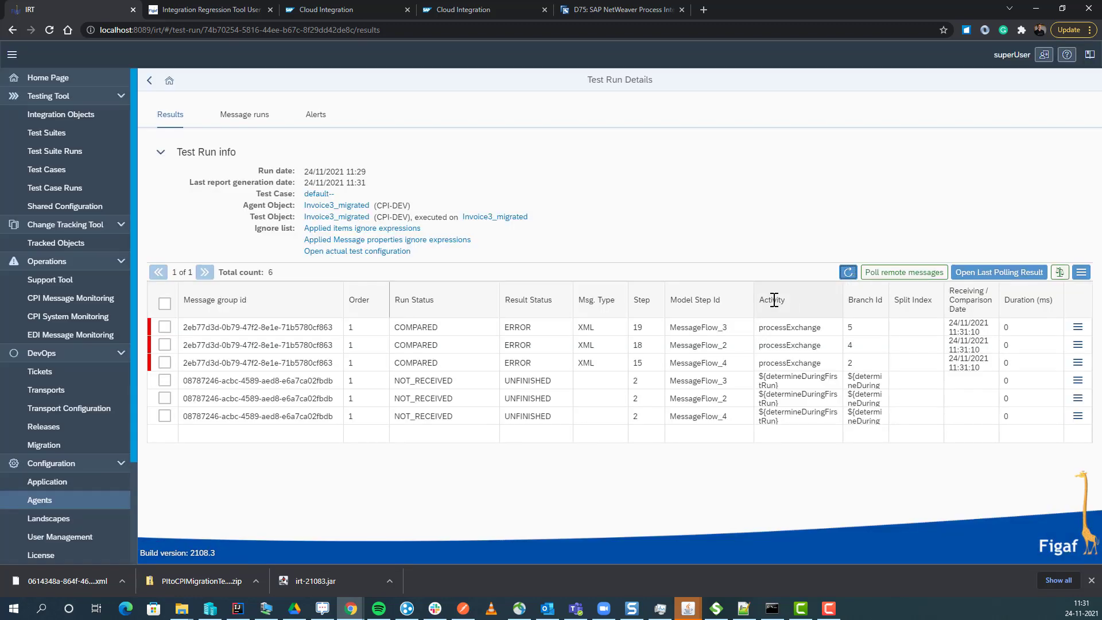
left_click(1078, 362)
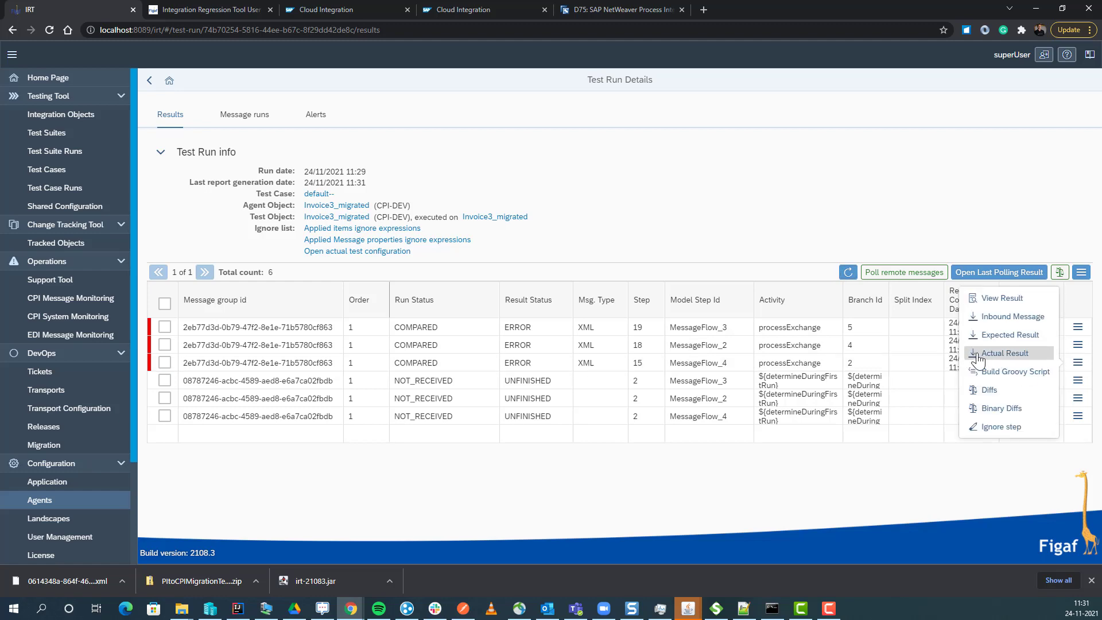
left_click(991, 390)
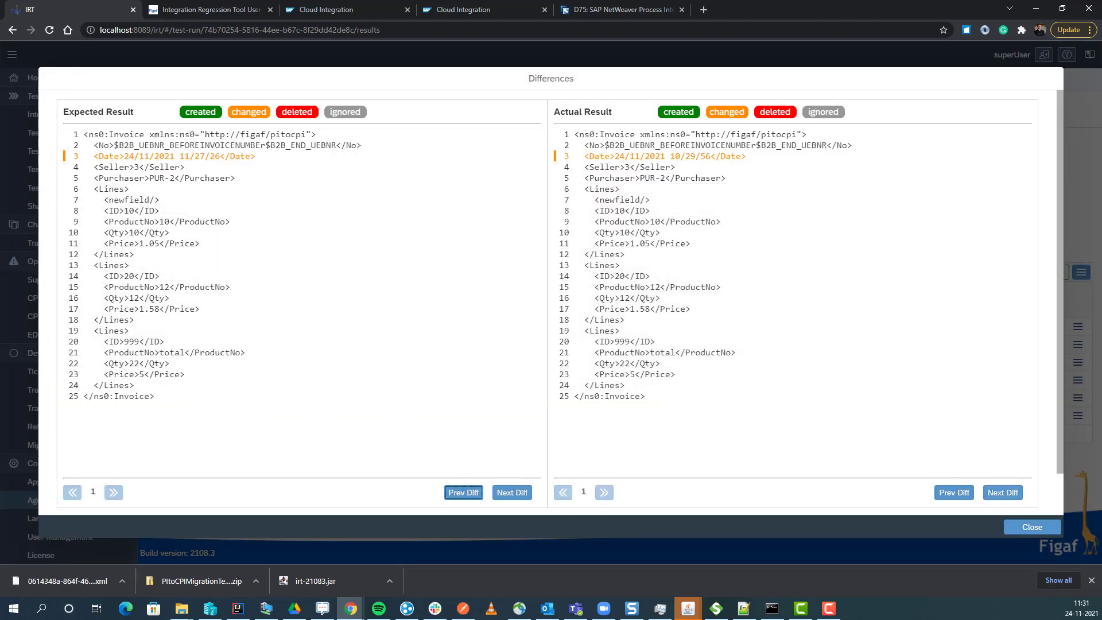
left_click(1032, 529)
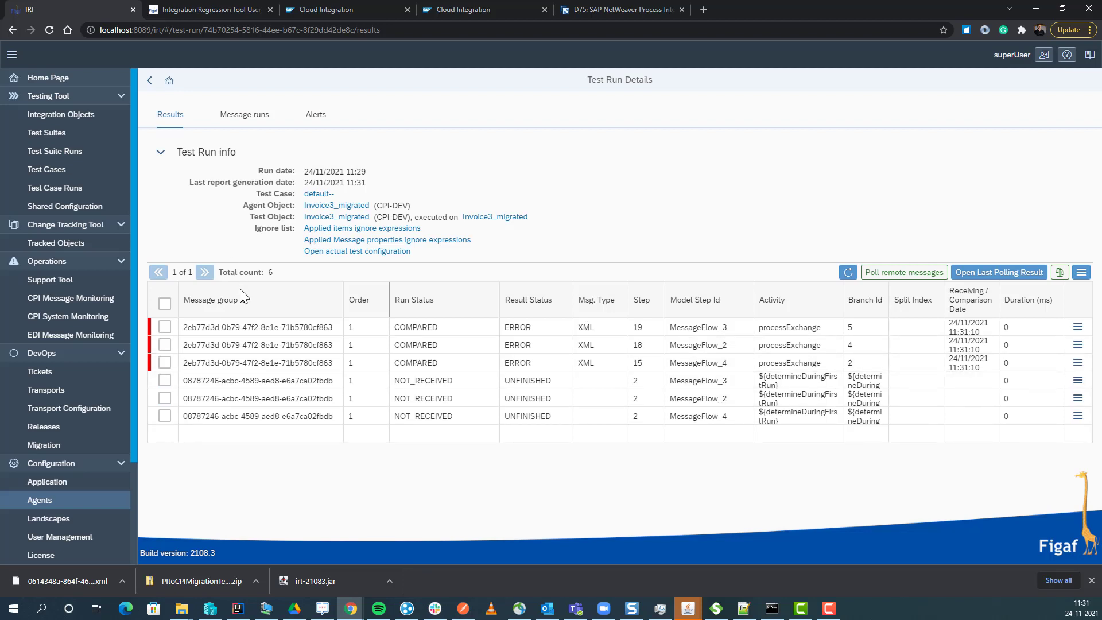
Rerun the comparison of the test results as a full comparison and refresh the results list.
left_click(1059, 275)
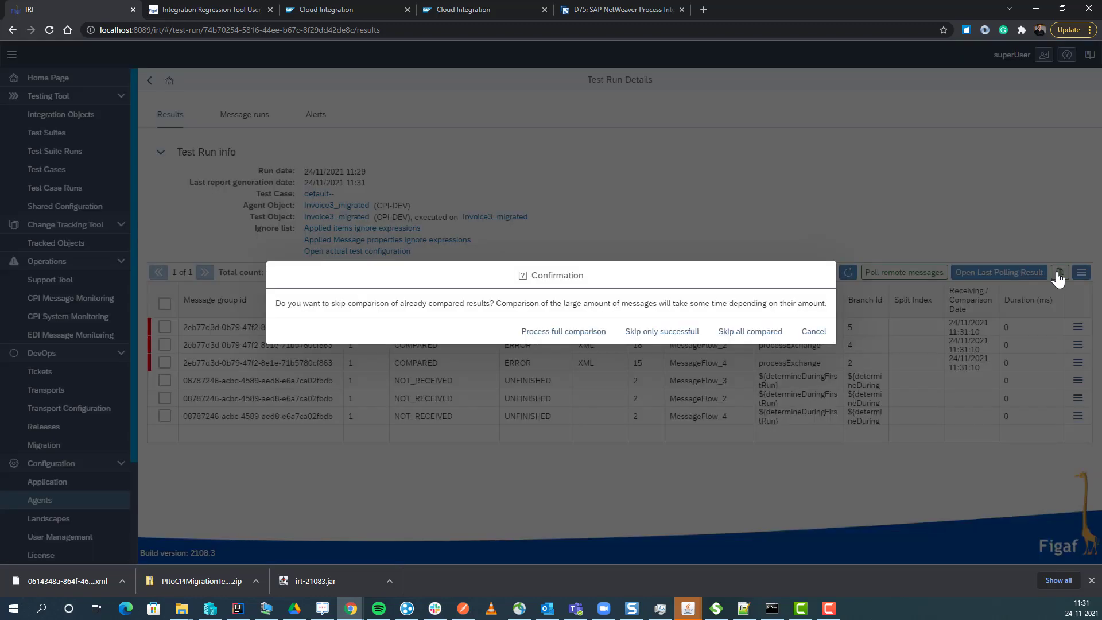
left_click(586, 337)
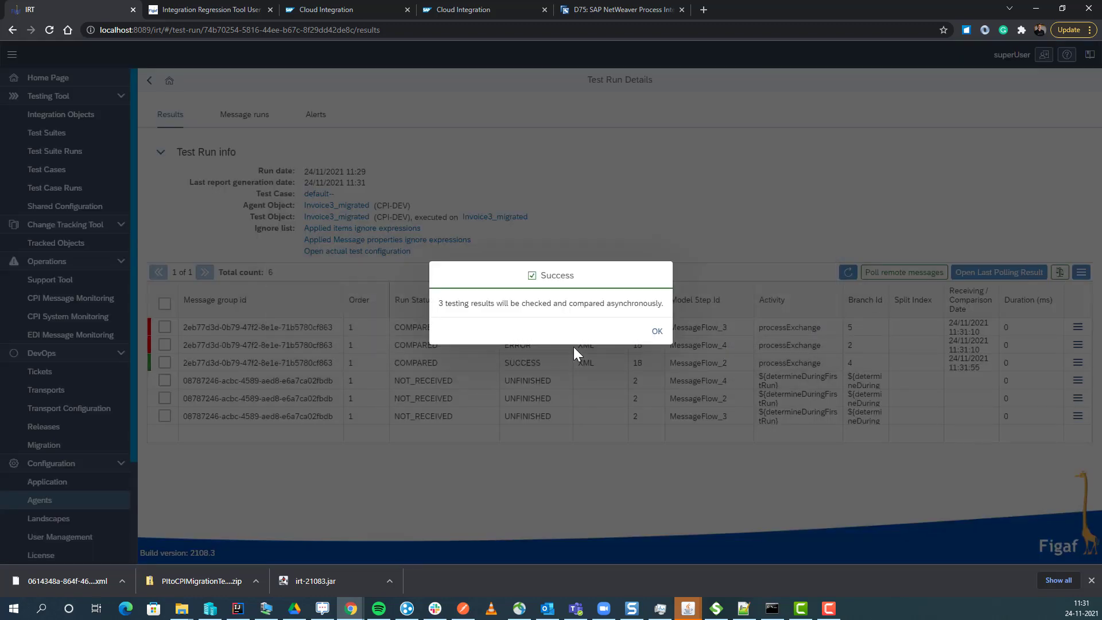
left_click(658, 332)
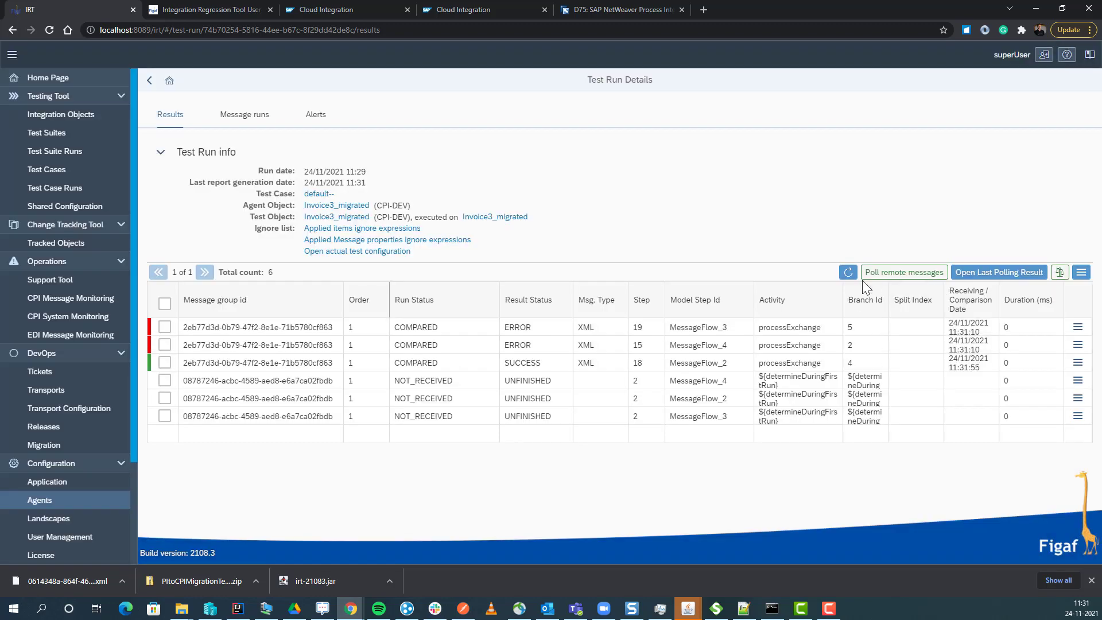
left_click(847, 273)
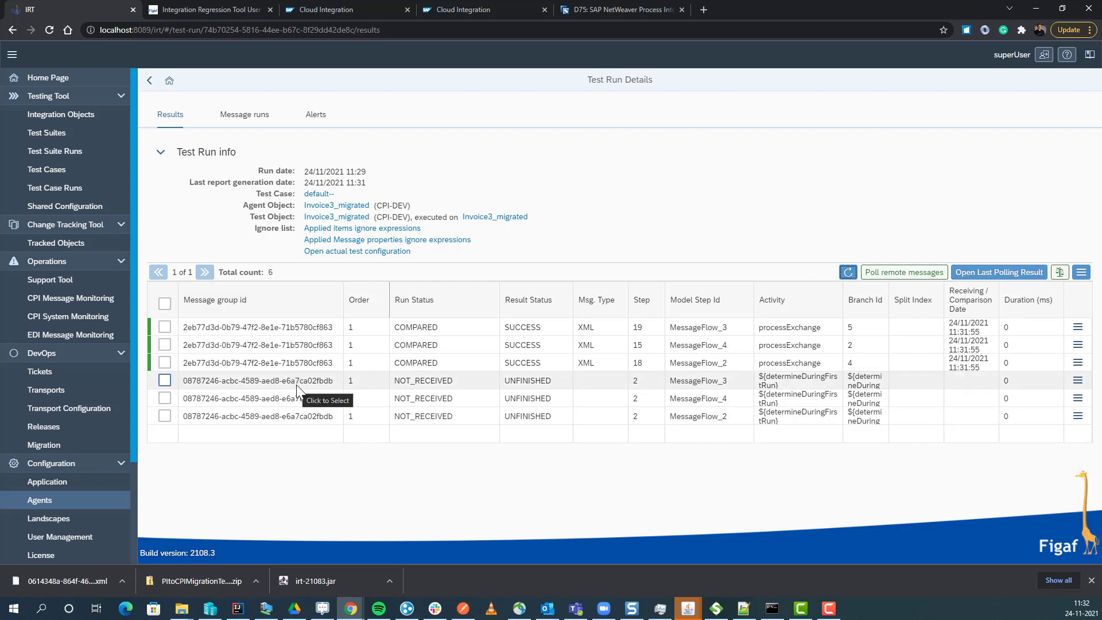
Switch to the Invoice3_migrated flow in Cloud Integration and inspect its message log and the HTTP connection from End Event 2 to Figaf.
left_click(326, 9)
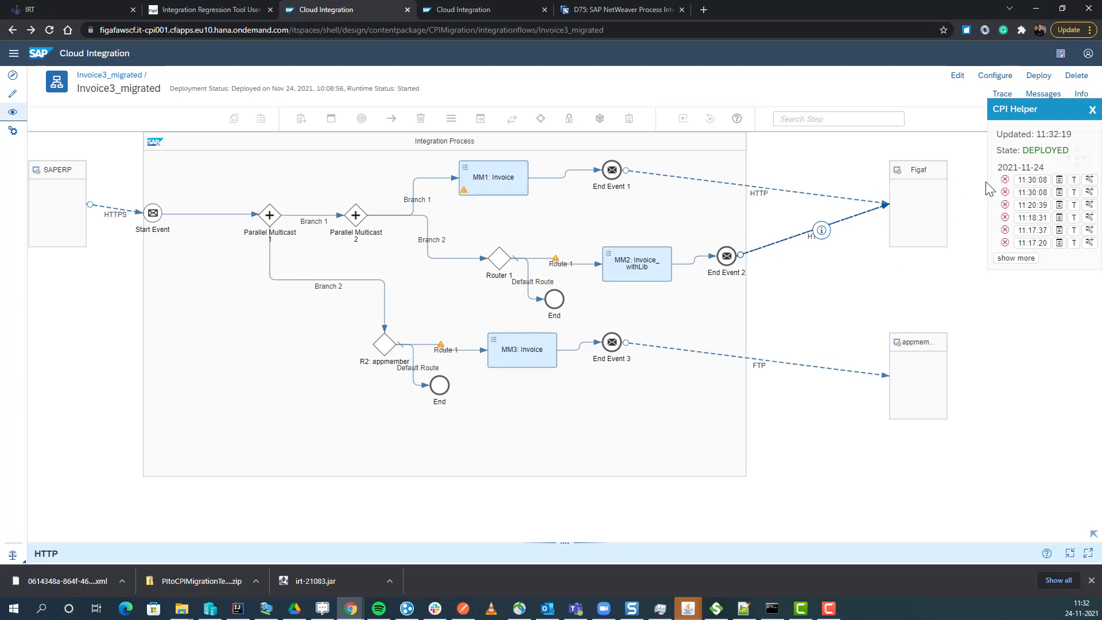
mouse_move(1012, 180)
left_click(849, 224)
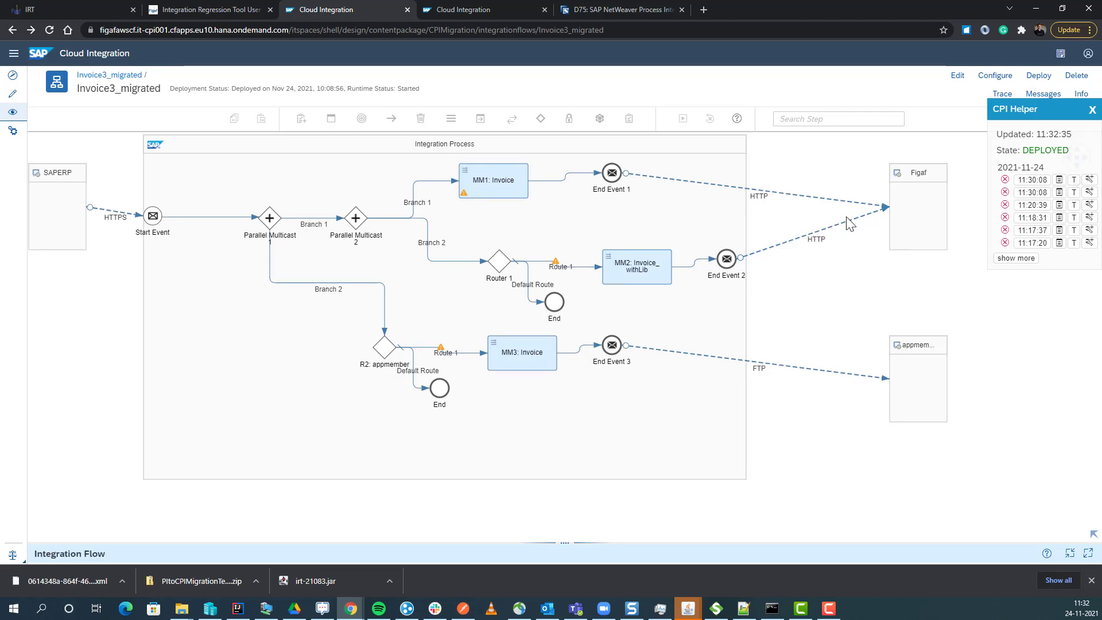
left_click(849, 227)
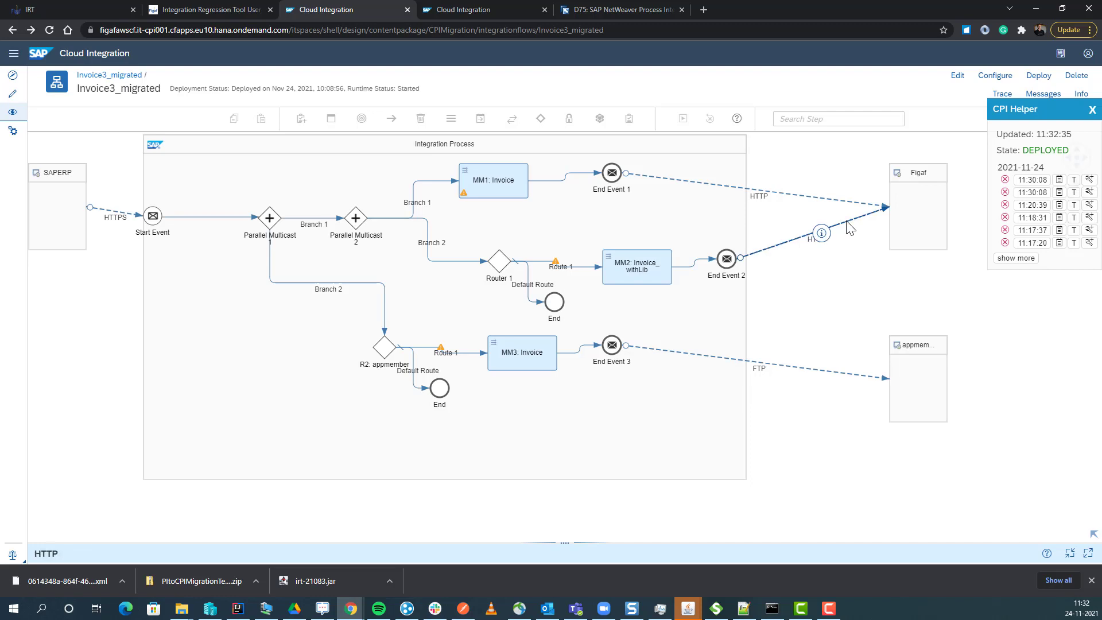